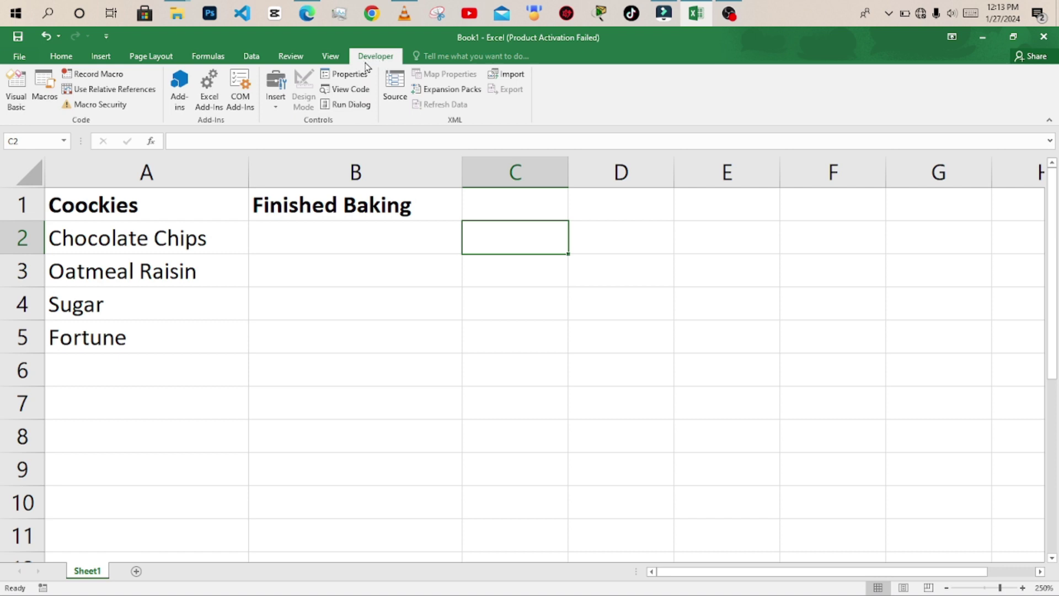
{"action": "left_click", "coordinate": [326, 57]}
{"action": "left_click", "coordinate": [290, 57]}
{"action": "left_click", "coordinate": [251, 57]}
{"action": "left_click", "coordinate": [217, 57]}
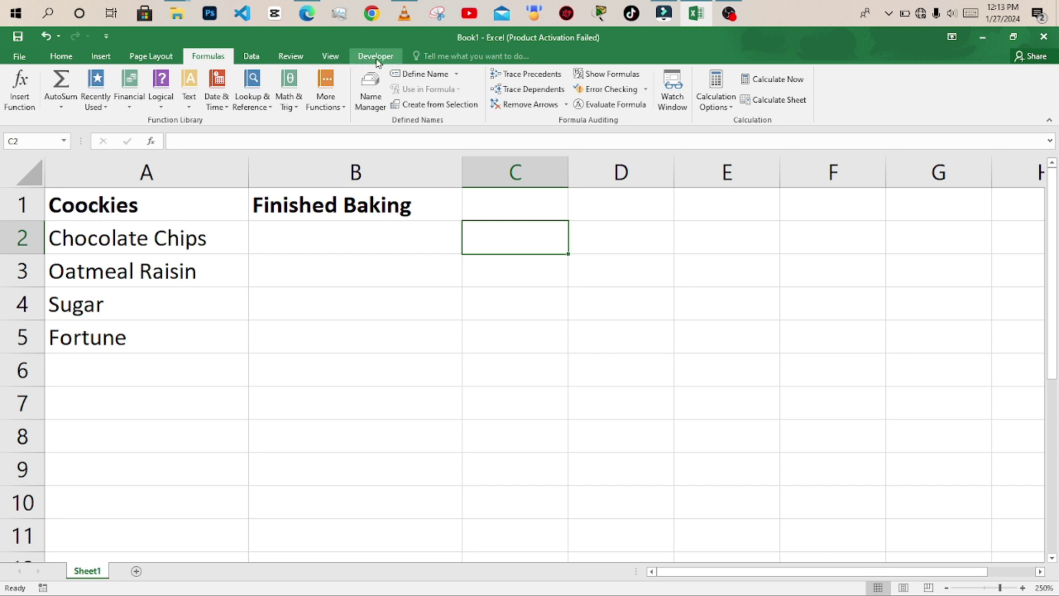
Step: Customize the ribbon so that the Developer tab is enabled and the Review tab is hidden
{"action": "right_click", "coordinate": [296, 58]}
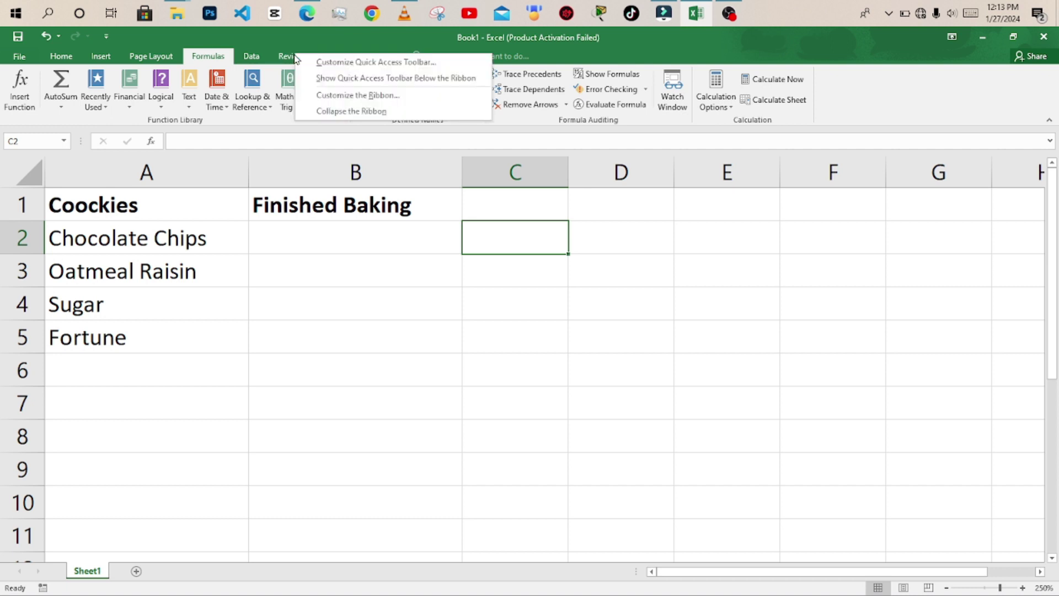
{"action": "left_click", "coordinate": [368, 101]}
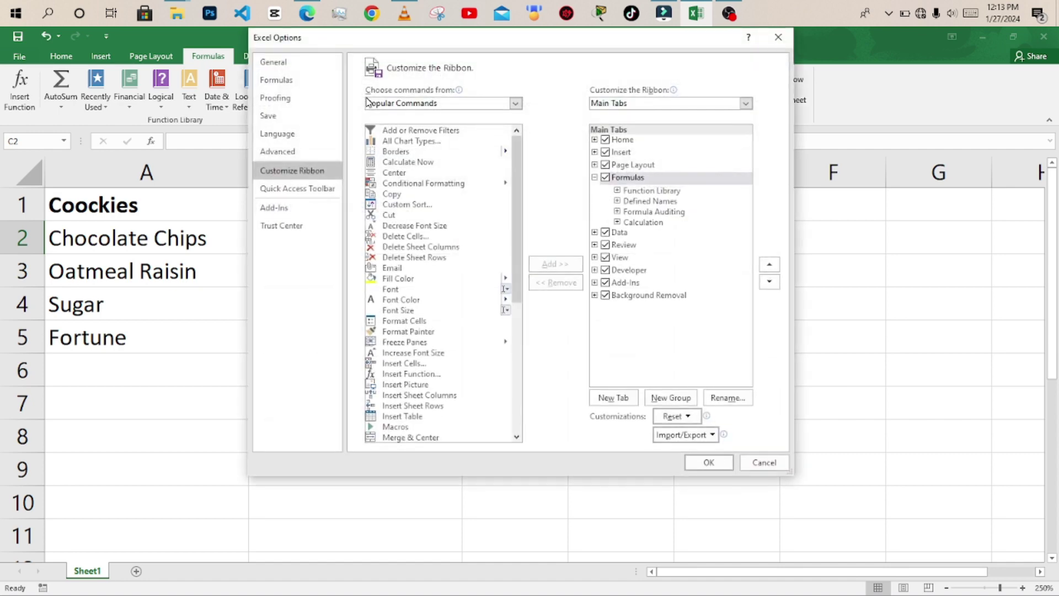
{"action": "left_click_drag", "start_coordinate": [518, 32], "coordinate": [517, 52]}
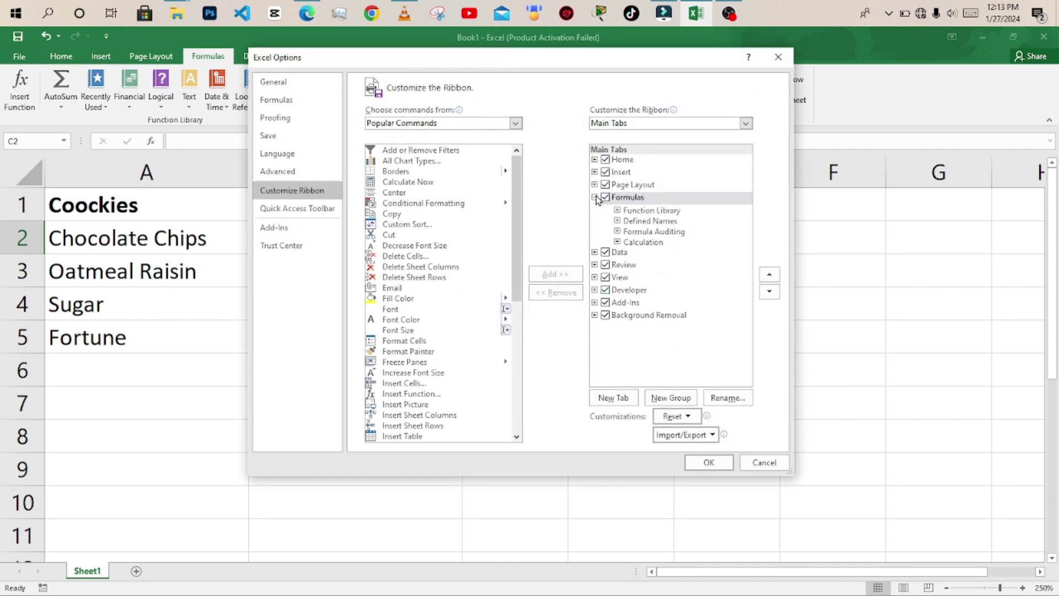
{"action": "left_click", "coordinate": [605, 253]}
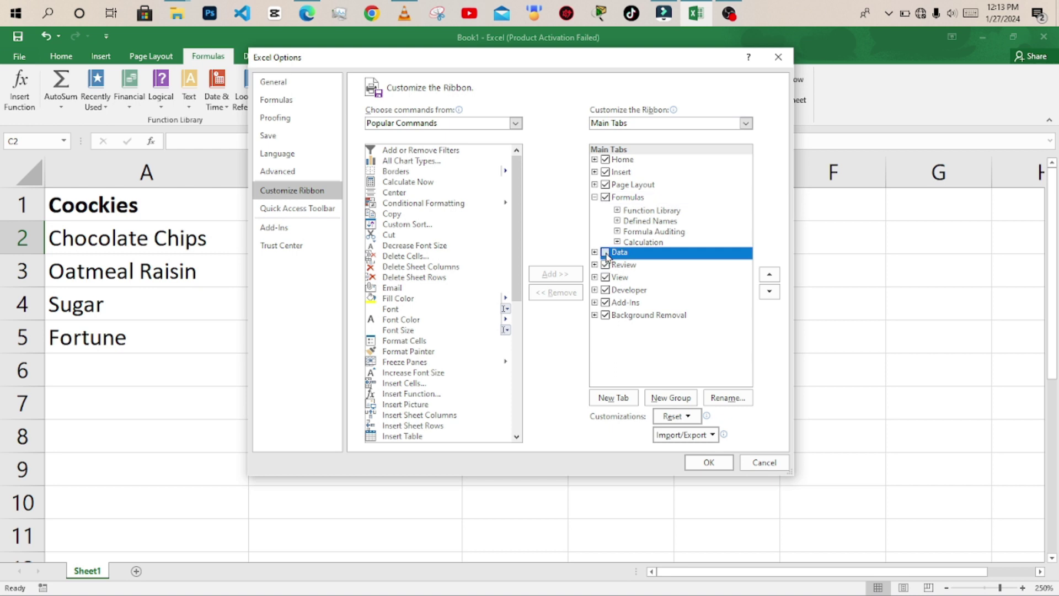
{"action": "double_click", "coordinate": [606, 265]}
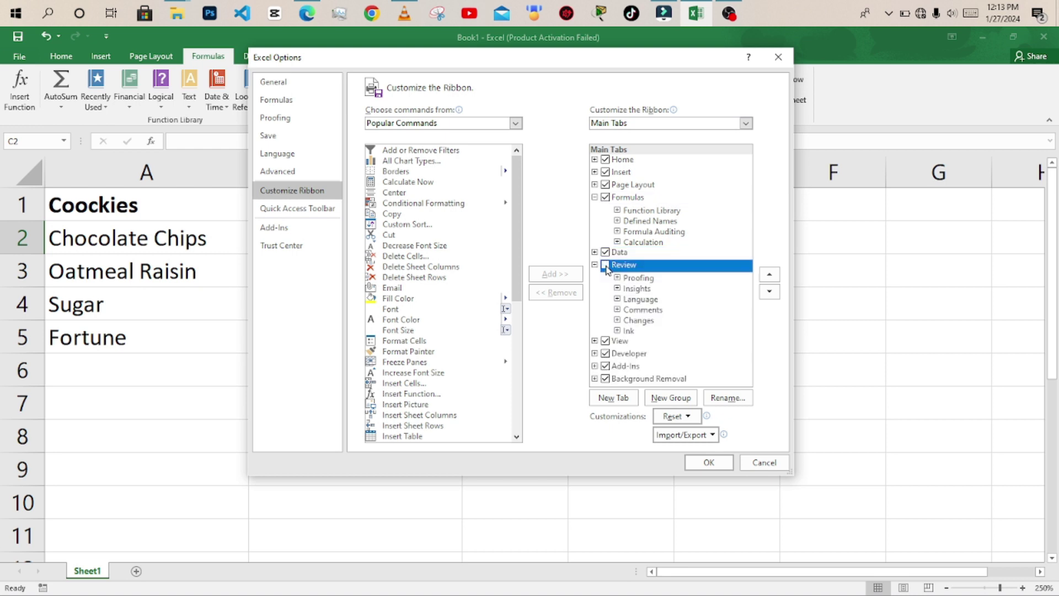
{"action": "left_click", "coordinate": [610, 357]}
{"action": "left_click", "coordinate": [606, 354]}
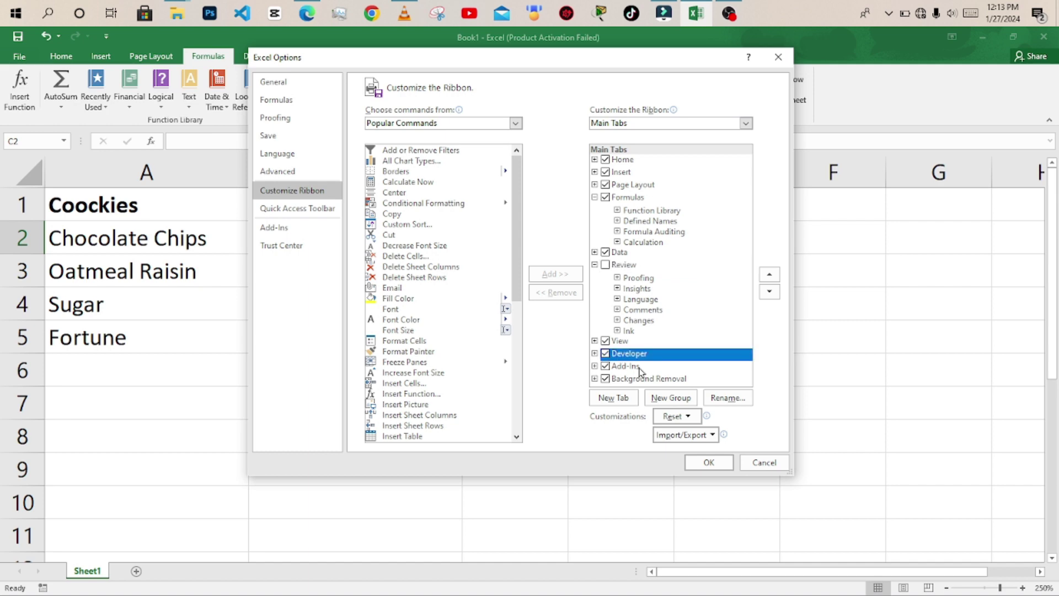
{"action": "left_click", "coordinate": [708, 462]}
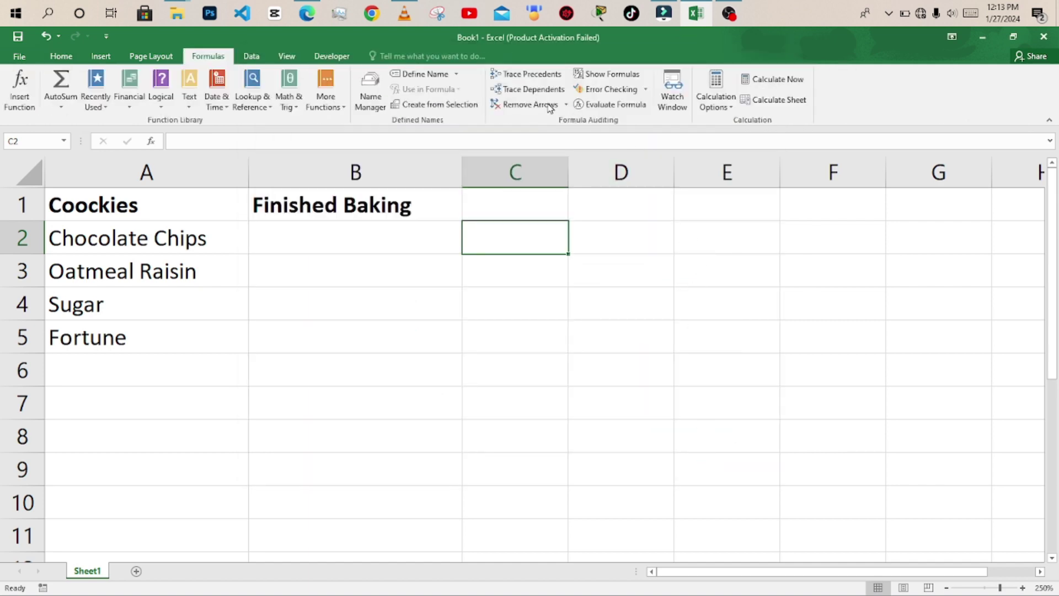
Step: Insert a Form Controls check box in cell B2 beside Chocolate Chips, and narrow its frame so most of the caption is cut off
{"action": "left_click", "coordinate": [326, 59]}
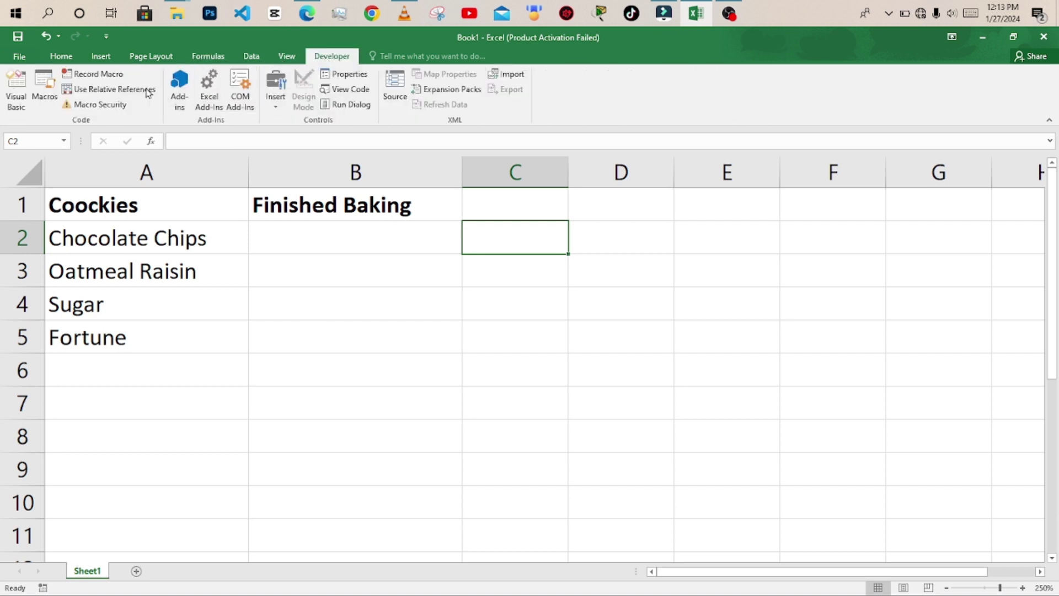
{"action": "left_click", "coordinate": [281, 96]}
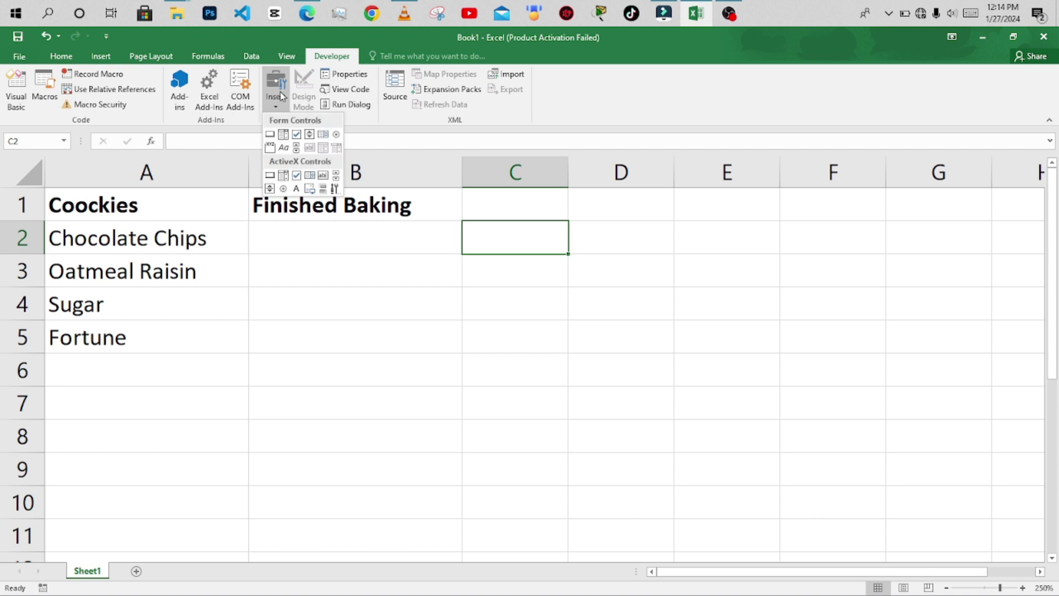
{"action": "left_click", "coordinate": [297, 134]}
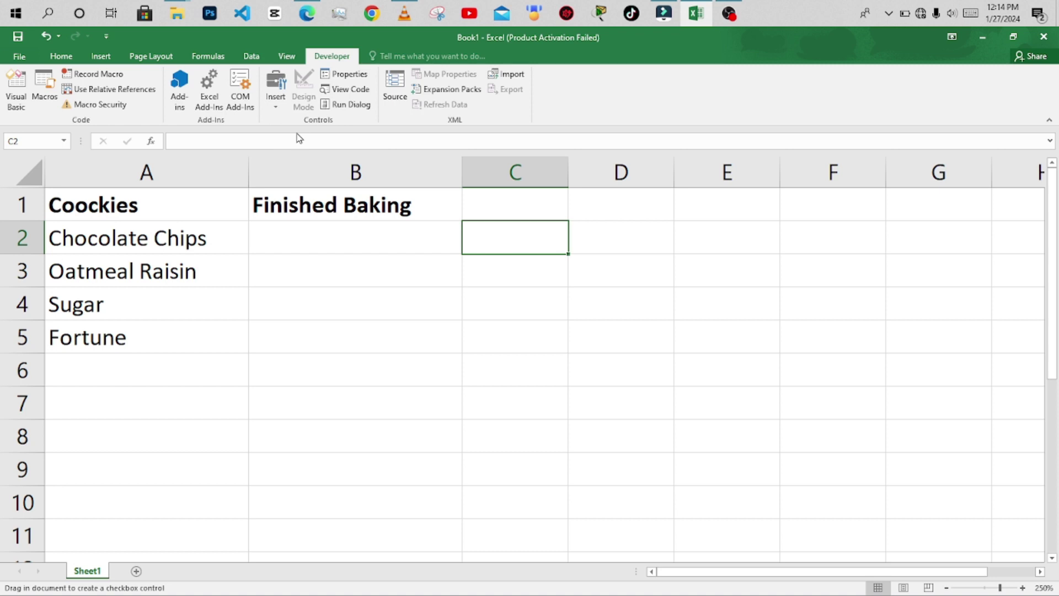
{"action": "left_click", "coordinate": [281, 229]}
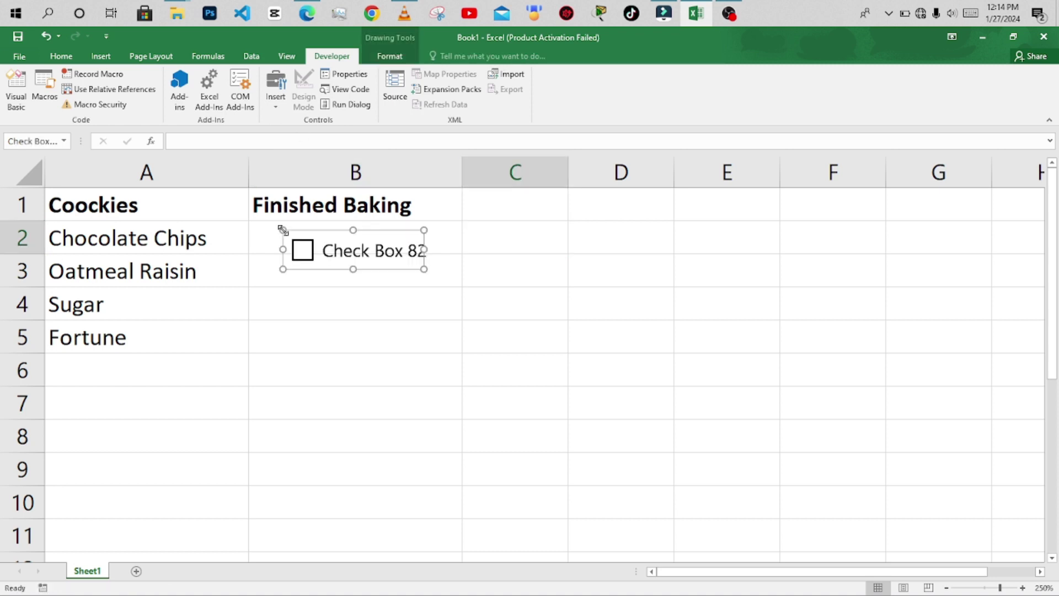
{"action": "left_click_drag", "start_coordinate": [314, 232], "coordinate": [298, 220]}
{"action": "left_click_drag", "start_coordinate": [408, 239], "coordinate": [313, 238]}
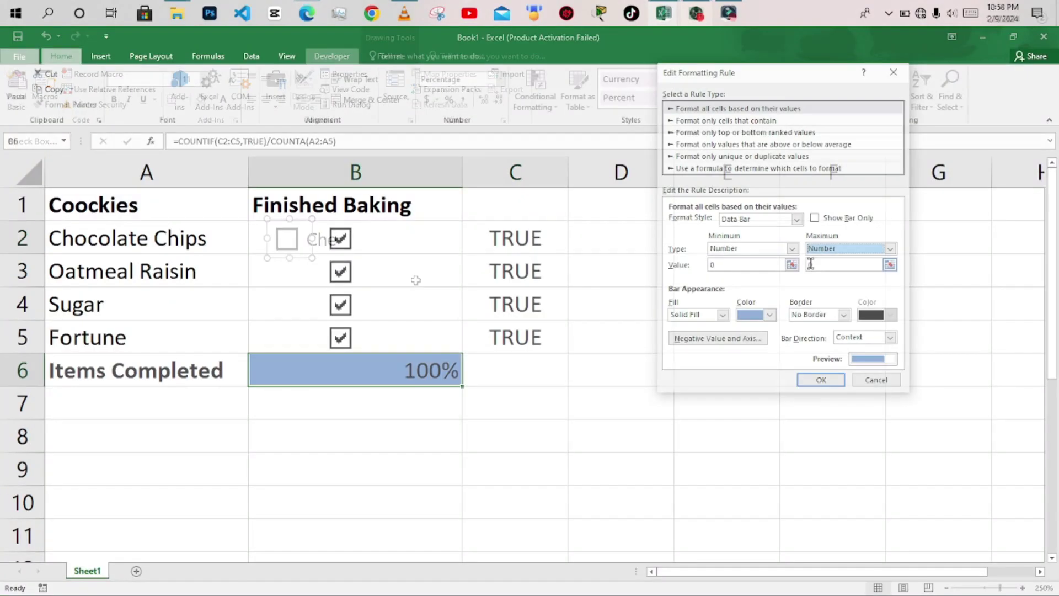
Step: Apply the edited solid-fill data bar rule to cell B6, with Number as both limit types and a minimum of 0
{"action": "left_click", "coordinate": [820, 380]}
{"action": "left_click", "coordinate": [849, 312]}
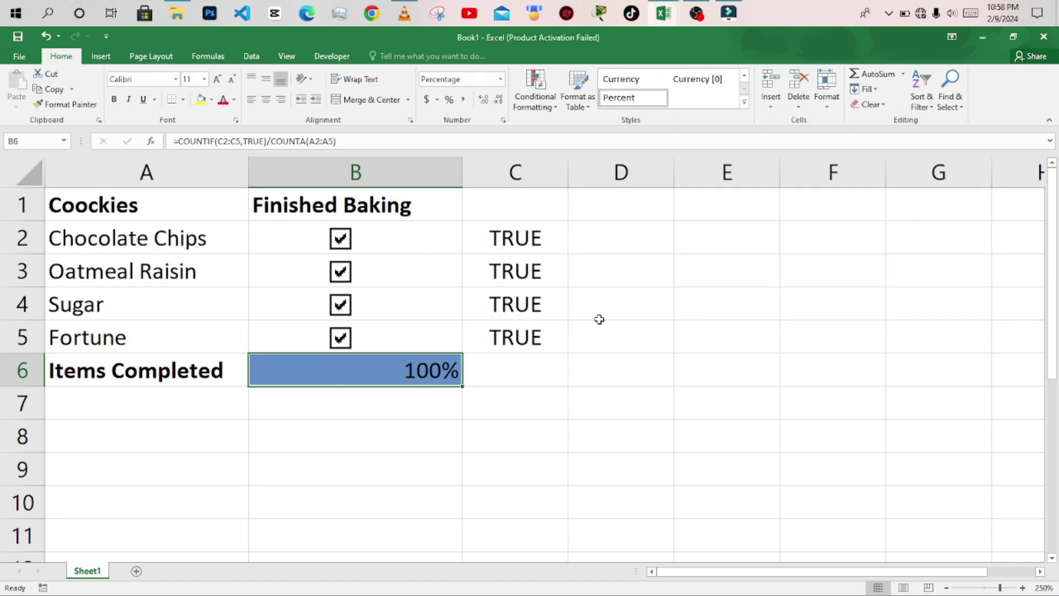
Step: Test the Items Completed bar by clearing and re-ticking all four cookie check boxes, and toggling Oatmeal Raisin and Sugar once more
{"action": "left_click", "coordinate": [340, 338]}
{"action": "left_click", "coordinate": [340, 304]}
{"action": "left_click", "coordinate": [340, 271]}
{"action": "left_click", "coordinate": [340, 238]}
{"action": "left_click", "coordinate": [340, 271]}
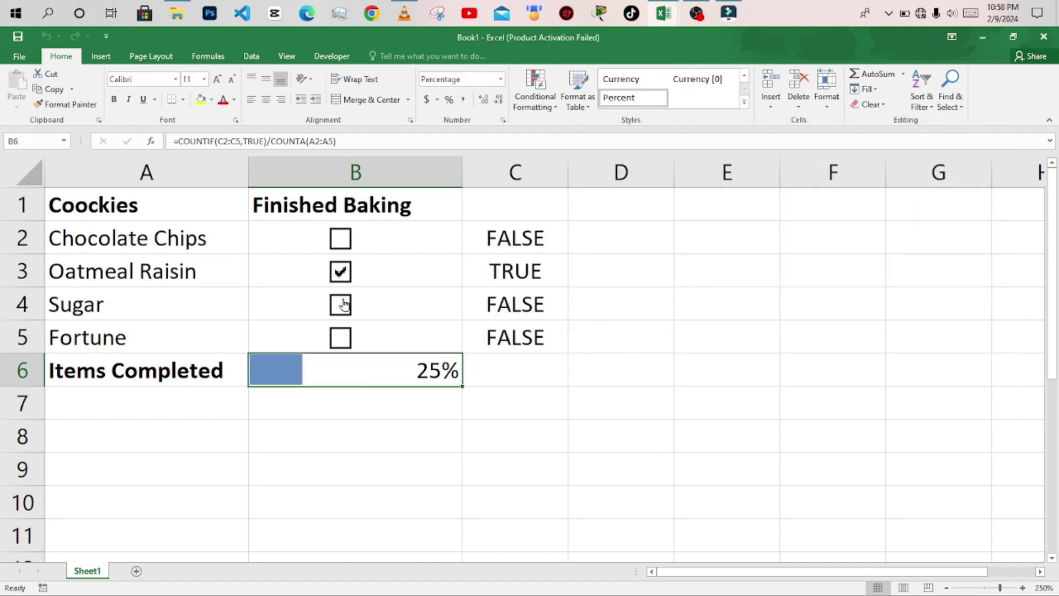
{"action": "left_click", "coordinate": [340, 304]}
{"action": "left_click", "coordinate": [340, 338]}
{"action": "left_click", "coordinate": [340, 238]}
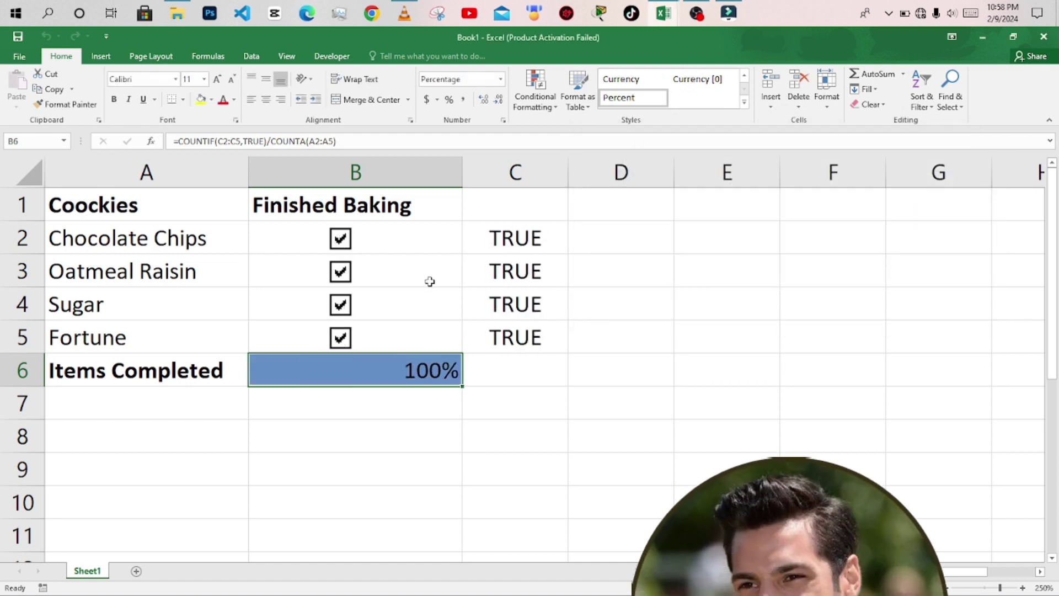
{"action": "left_click", "coordinate": [340, 271]}
{"action": "left_click", "coordinate": [340, 305]}
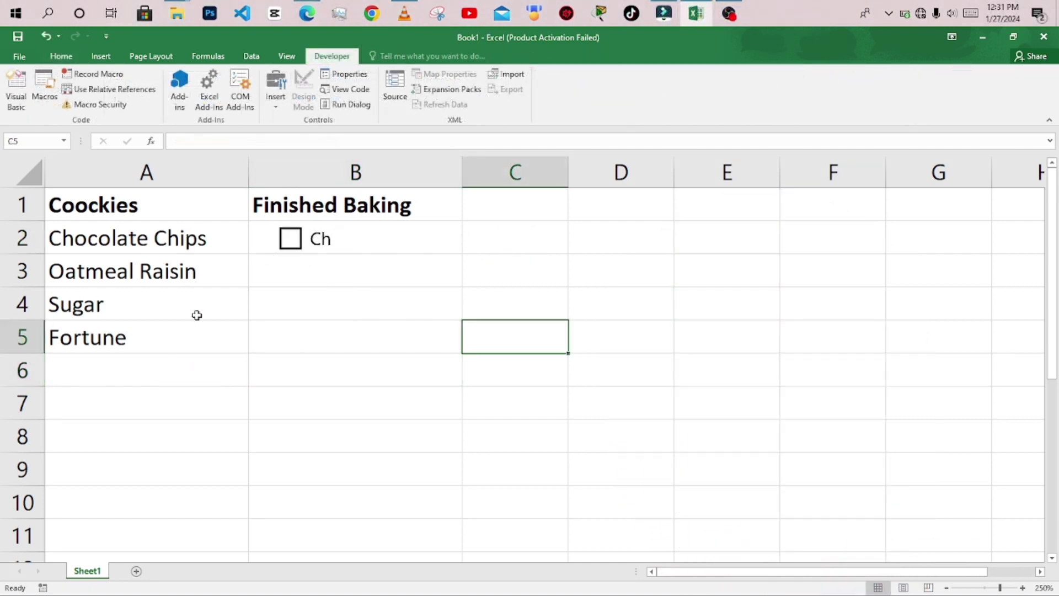
{"action": "left_click", "coordinate": [182, 251]}
{"action": "left_click", "coordinate": [186, 268]}
{"action": "left_click", "coordinate": [195, 300]}
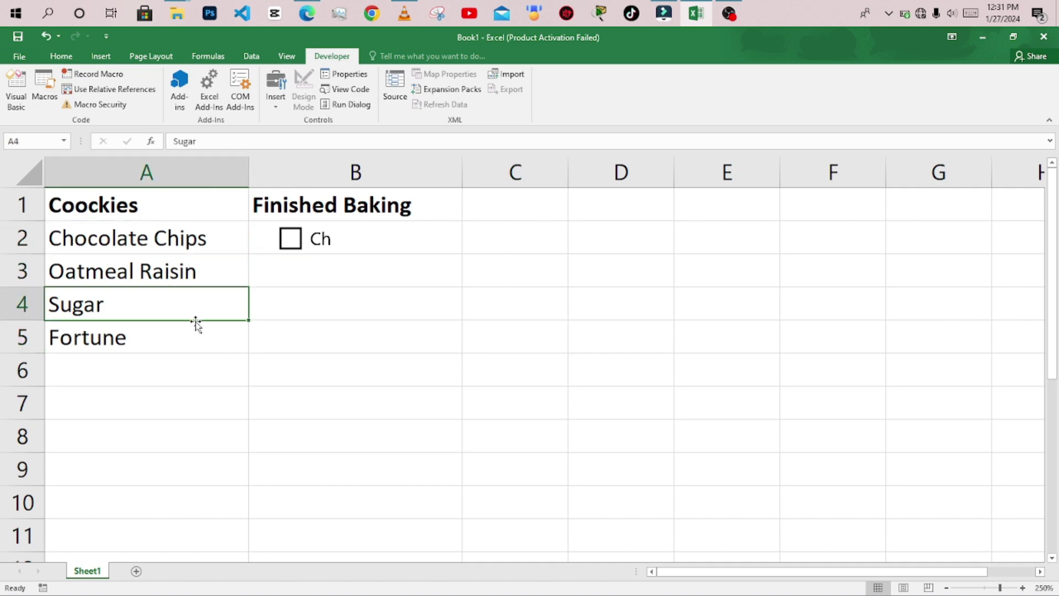
{"action": "left_click", "coordinate": [203, 337]}
Step: Move the check box to about the middle of cell B2 under Finished Baking, and deselect it
{"action": "right_click", "coordinate": [297, 237]}
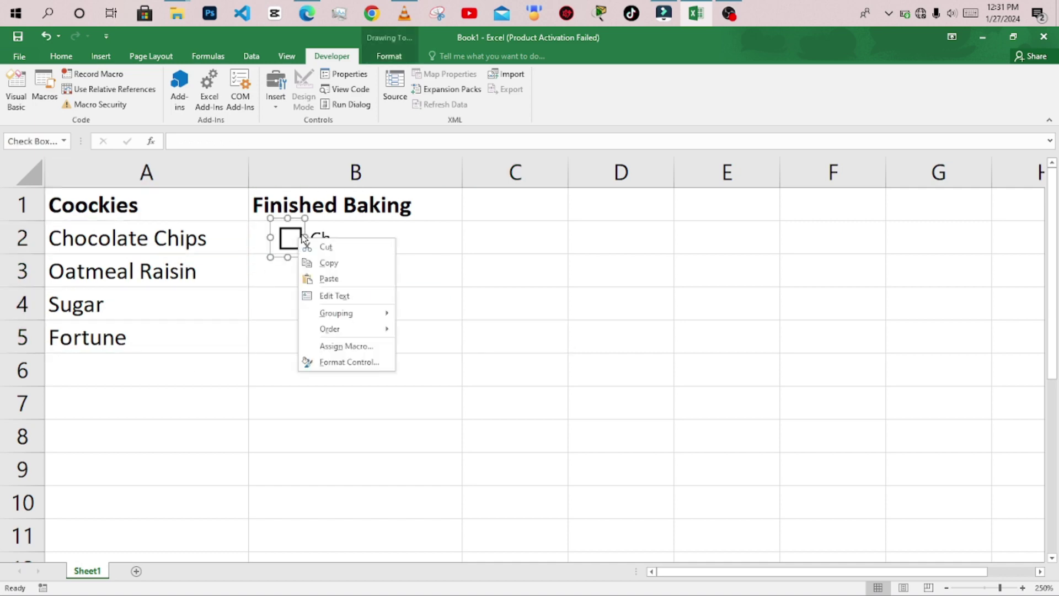
{"action": "key", "text": "Escape"}
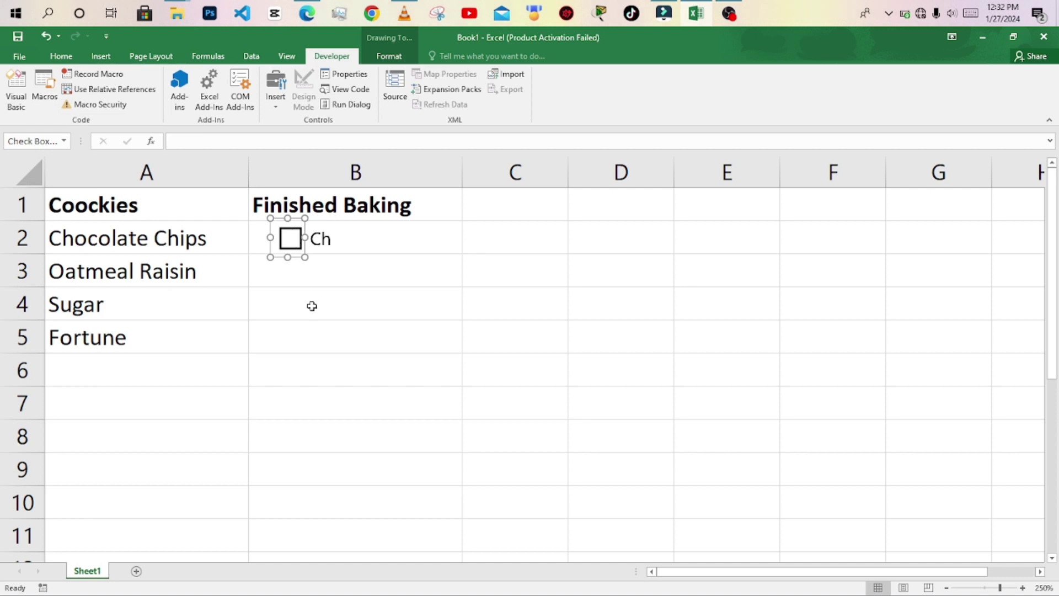
{"action": "left_click_drag", "start_coordinate": [288, 239], "coordinate": [348, 244]}
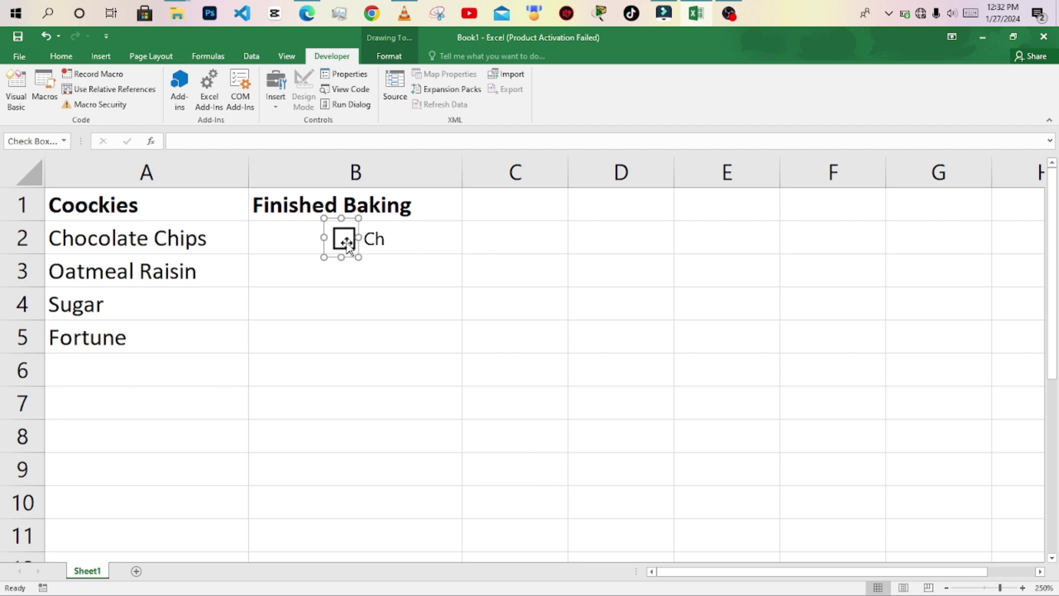
{"action": "left_click", "coordinate": [205, 208]}
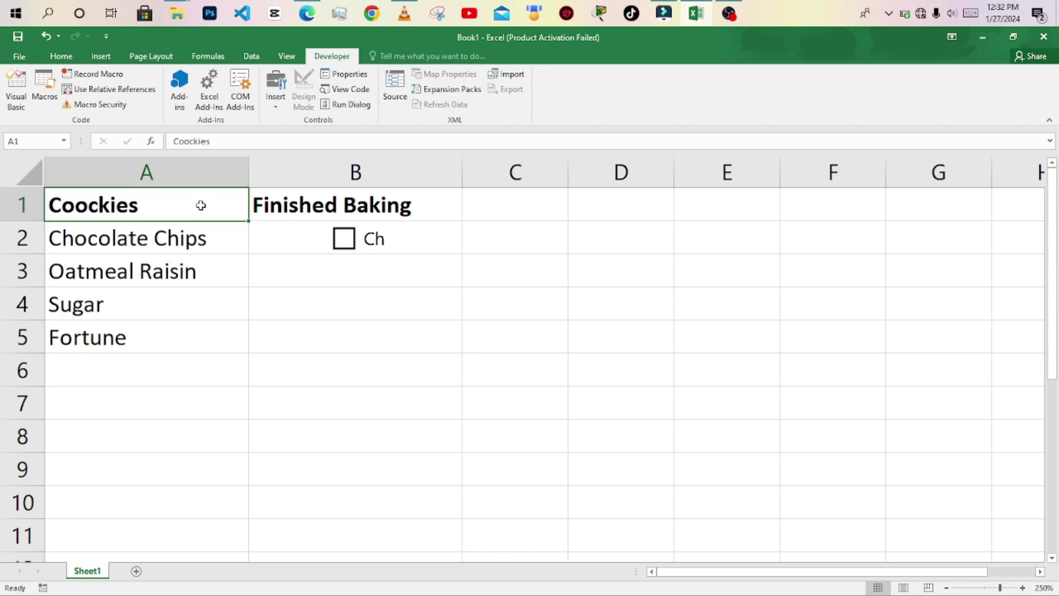
{"action": "mouse_move", "coordinate": [207, 206]}
{"action": "left_mouse_down"}
{"action": "mouse_move", "coordinate": [303, 342]}
{"action": "mouse_move", "coordinate": [302, 310]}
{"action": "mouse_move", "coordinate": [203, 212]}
{"action": "left_mouse_up"}
Step: Widen the frame of the check box in B2 and open its caption for editing
{"action": "right_click", "coordinate": [347, 239]}
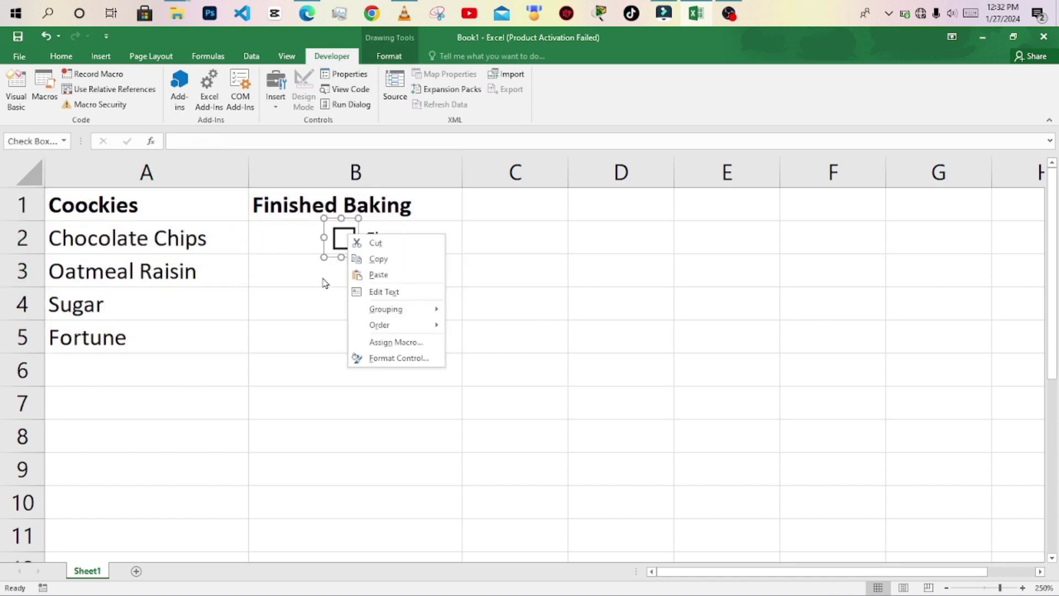
{"action": "left_click", "coordinate": [324, 280]}
{"action": "left_click_drag", "start_coordinate": [343, 238], "coordinate": [412, 236]}
{"action": "left_click", "coordinate": [360, 238]}
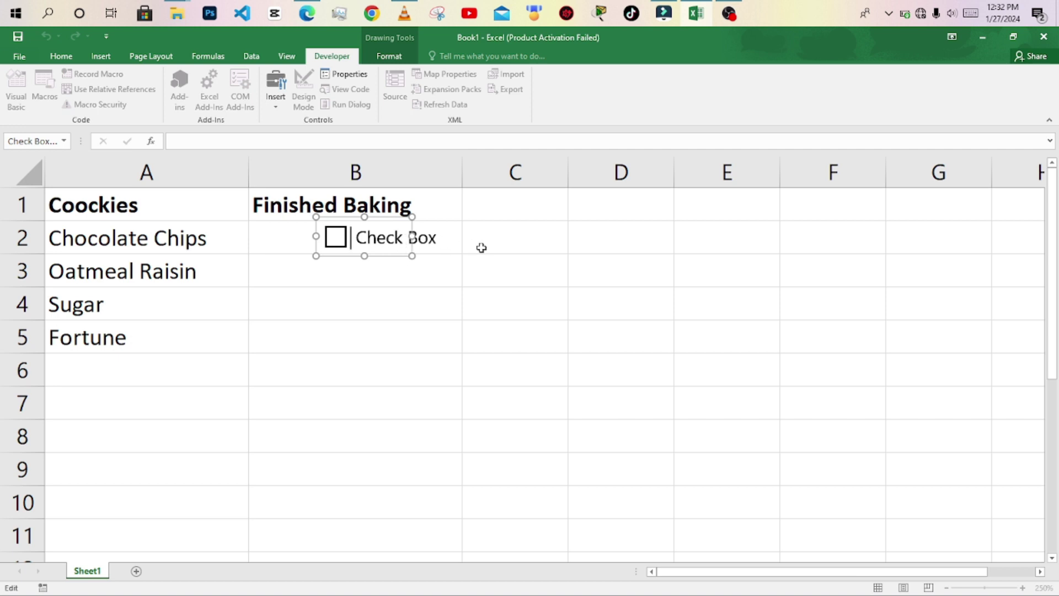
{"action": "type", "text": "fgdg"}
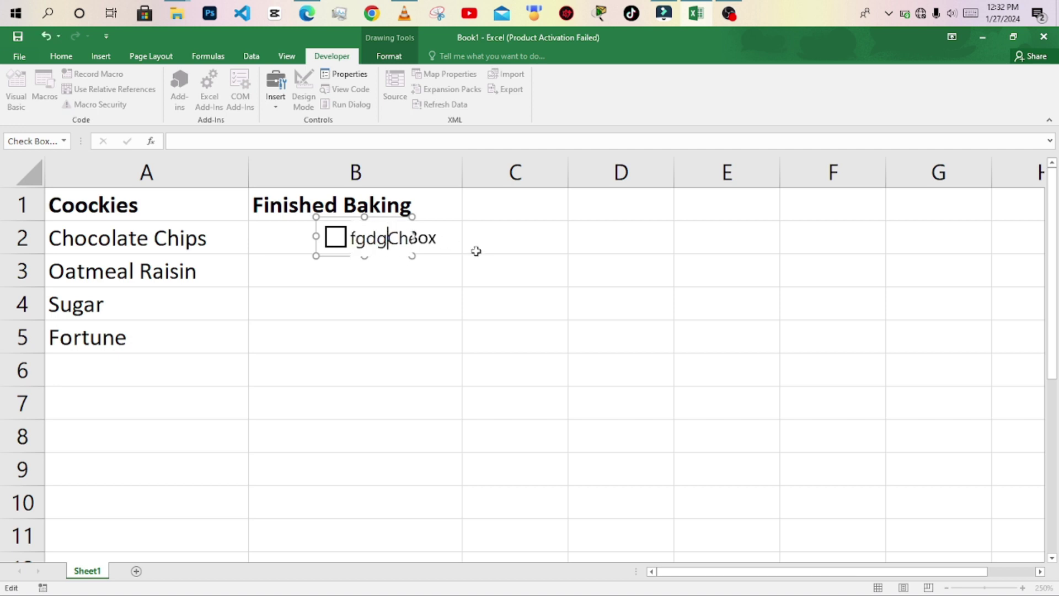
{"action": "key", "text": "BackSpace"}
{"action": "key", "text": "BackSpace"}
{"action": "key", "text": "BackSpace"}
{"action": "key", "text": "BackSpace"}
Step: Delete the check box's whole caption and shrink its frame to fit tightly around the empty box in B2
{"action": "key", "text": "Delete"}
{"action": "key", "text": "Delete"}
{"action": "key", "text": "Delete"}
{"action": "key", "text": "Delete"}
{"action": "key", "text": "Delete"}
{"action": "key", "text": "Delete"}
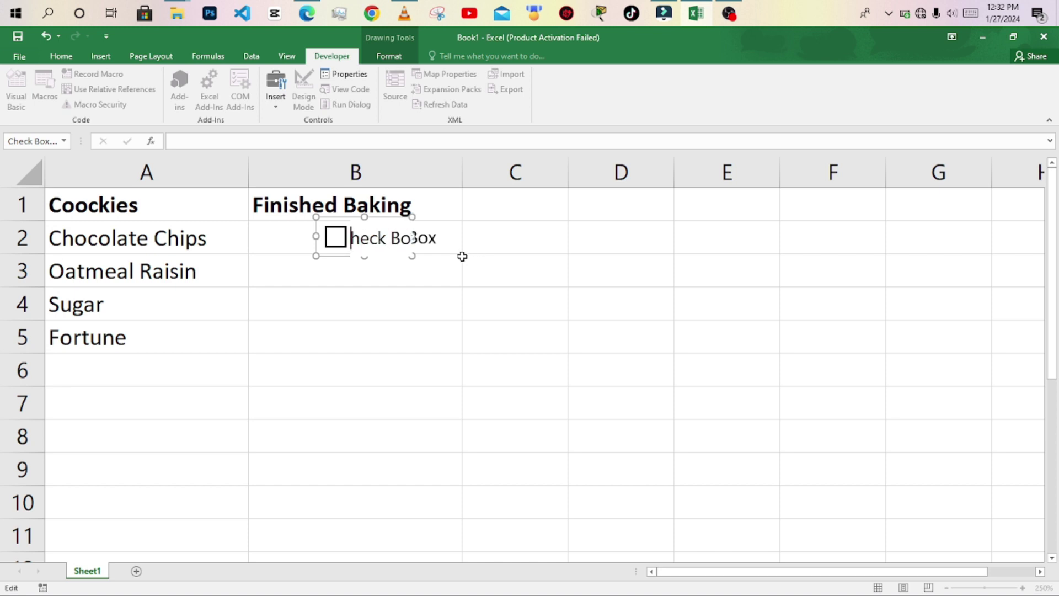
{"action": "key", "text": "Delete"}
{"action": "key", "text": "Delete"}
{"action": "key", "text": "Delete"}
{"action": "key", "text": "Delete"}
{"action": "key", "text": "Delete"}
{"action": "key", "text": "Delete"}
{"action": "left_click_drag", "start_coordinate": [413, 237], "coordinate": [357, 242]}
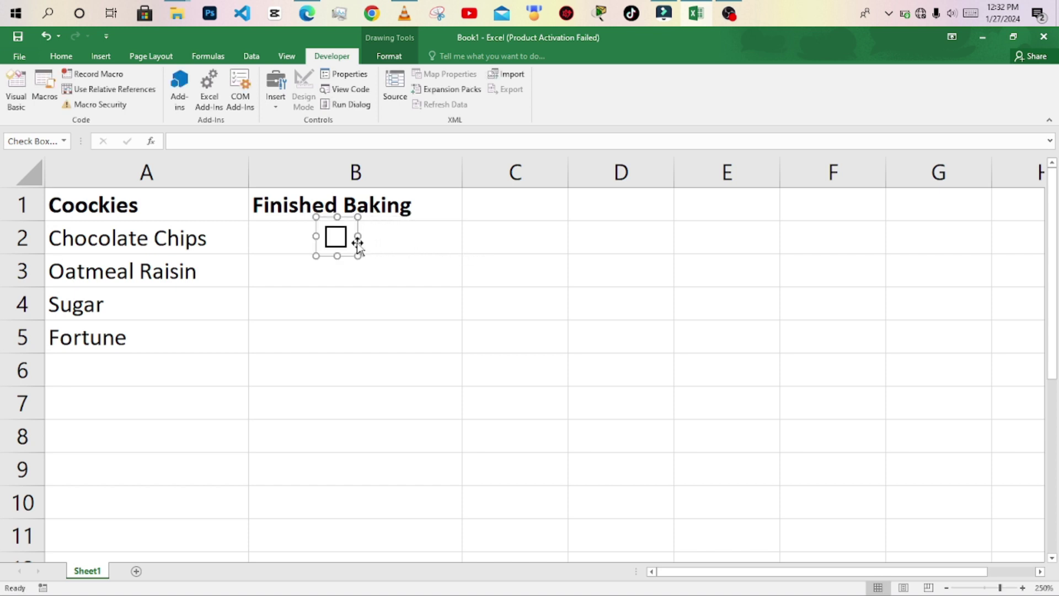
{"action": "left_click", "coordinate": [384, 269]}
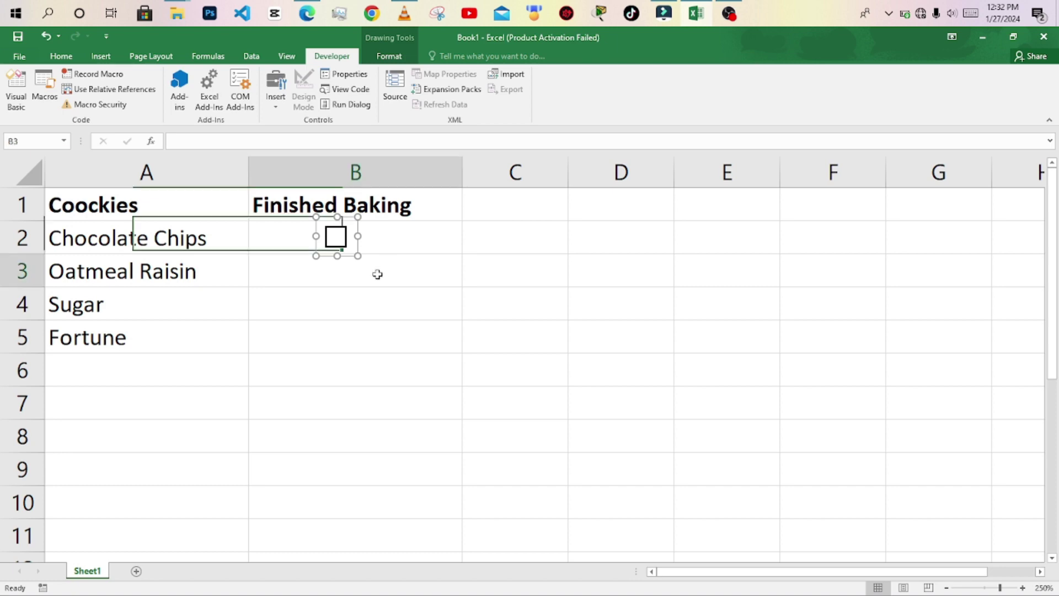
Step: Reselect the check box and nudge it slightly so it sits centred within cell B2
{"action": "left_click", "coordinate": [337, 239]}
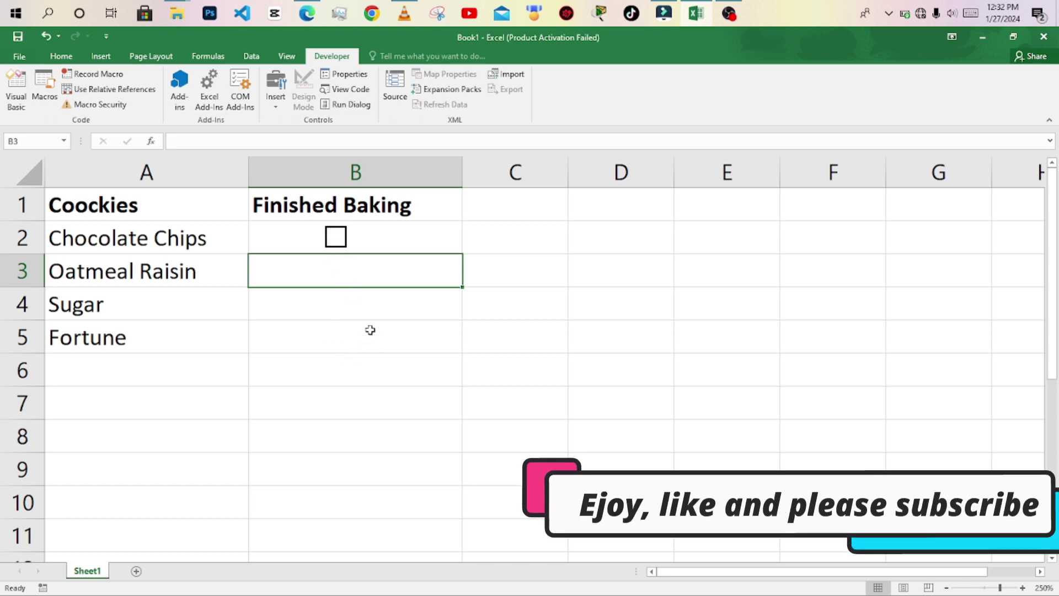
{"action": "right_click", "coordinate": [334, 237]}
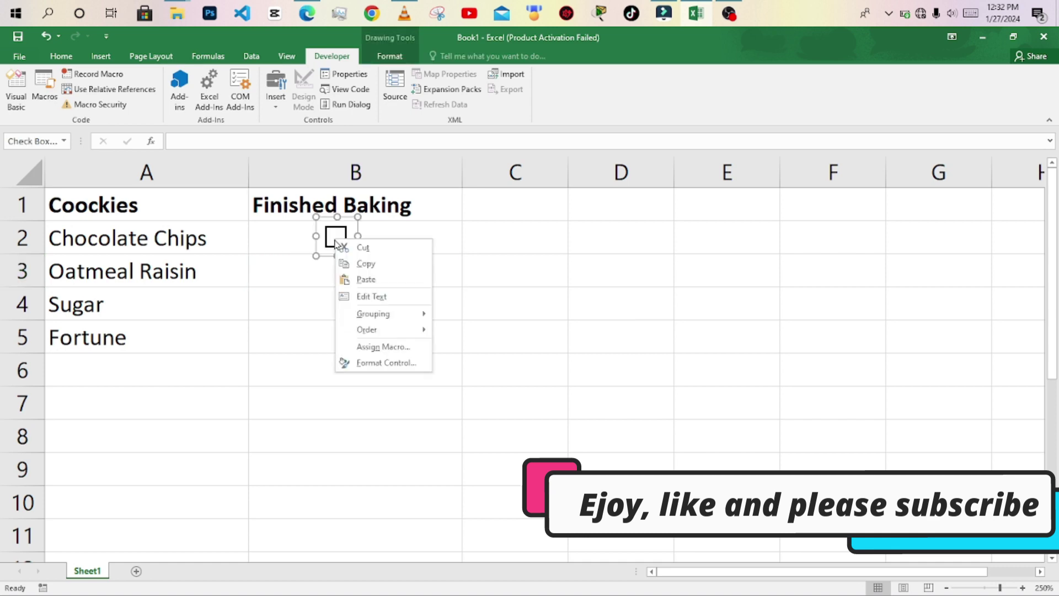
{"action": "key", "text": "Escape"}
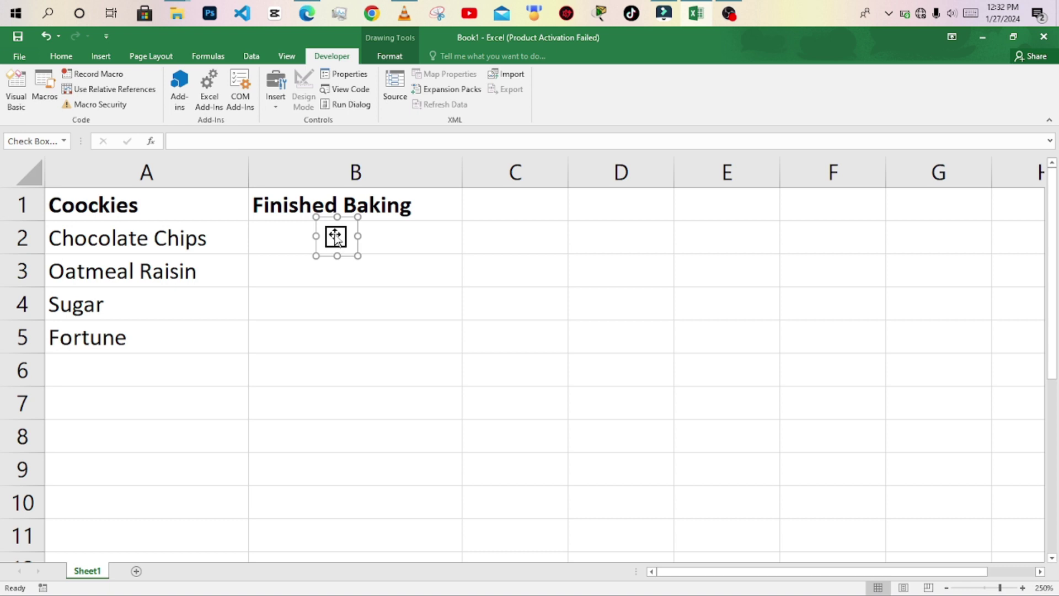
{"action": "mouse_move", "coordinate": [336, 236]}
{"action": "left_mouse_down"}
{"action": "mouse_move", "coordinate": [332, 277]}
{"action": "mouse_move", "coordinate": [353, 271]}
{"action": "mouse_move", "coordinate": [339, 237]}
{"action": "left_mouse_up"}
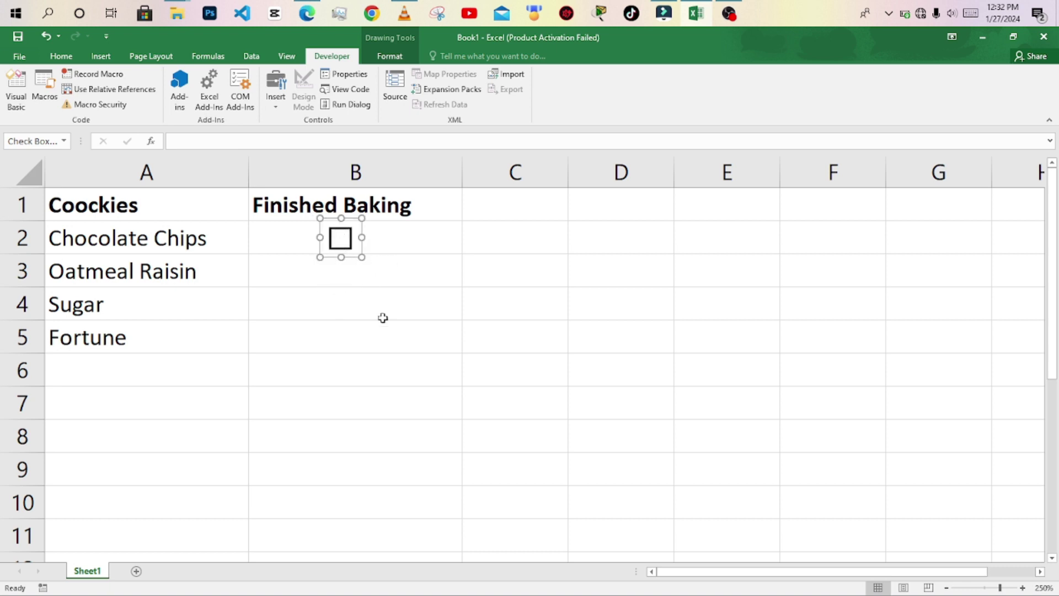
Step: Copy the check box from B2 into B3, and fill it down from B3 through B6
{"action": "left_click", "coordinate": [410, 242]}
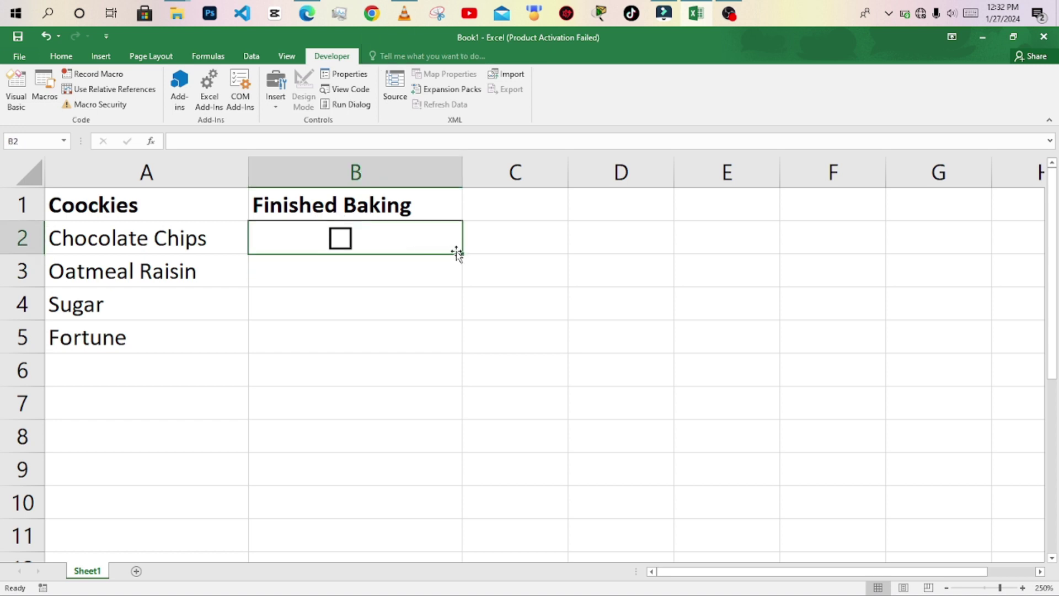
{"action": "left_click_drag", "start_coordinate": [461, 252], "coordinate": [456, 279]}
{"action": "left_click", "coordinate": [353, 304]}
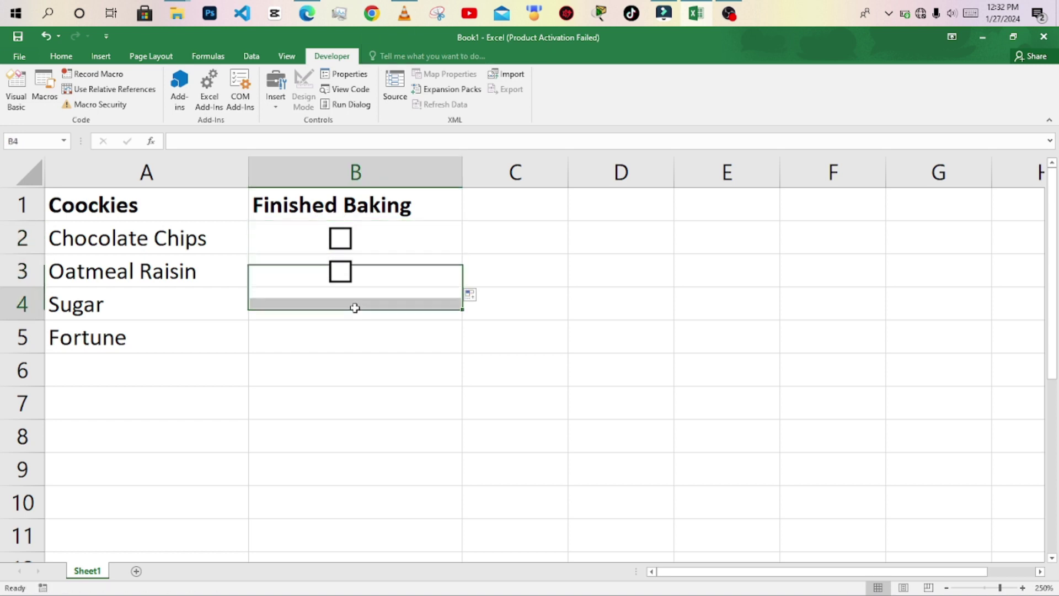
{"action": "left_click", "coordinate": [373, 334]}
{"action": "left_click", "coordinate": [392, 272]}
{"action": "left_click_drag", "start_coordinate": [394, 272], "coordinate": [391, 369]}
{"action": "key", "text": "ctrl+d"}
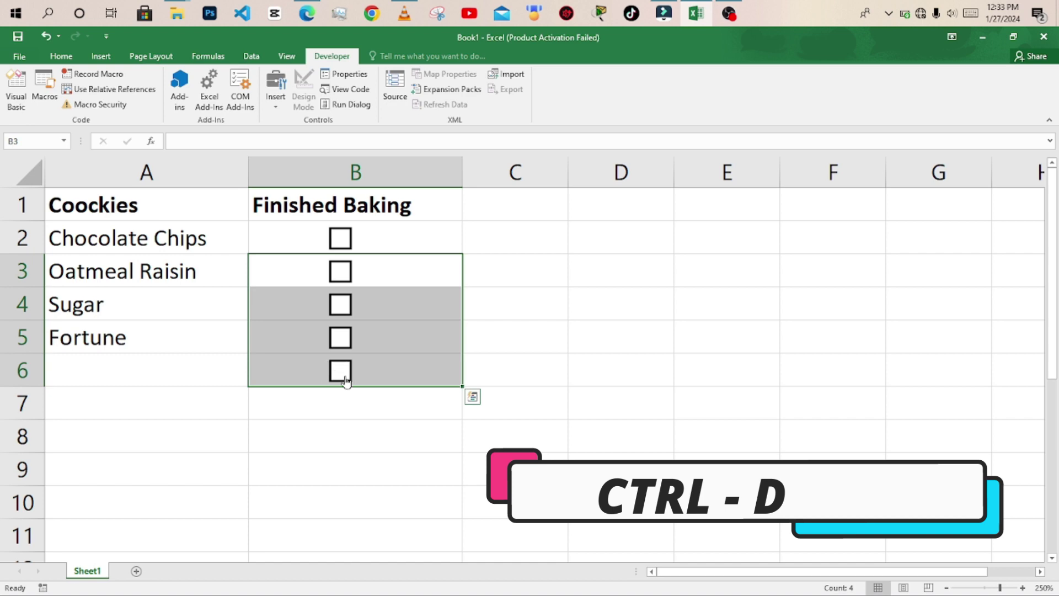
Step: Delete the extra check box in B6 beneath the Fortune row
{"action": "left_click", "coordinate": [350, 408]}
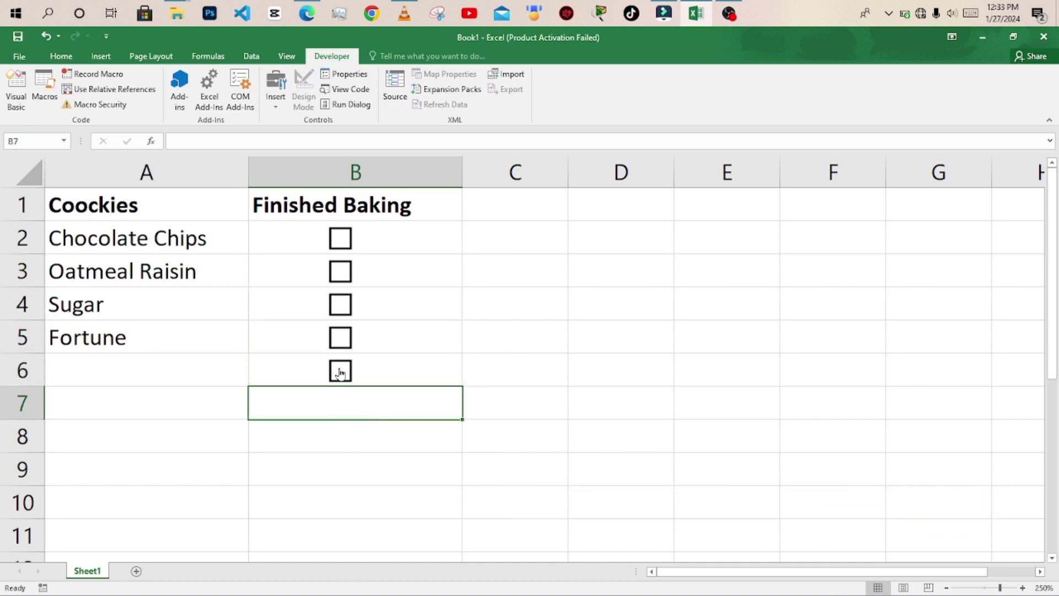
{"action": "right_click", "coordinate": [341, 373]}
{"action": "left_click", "coordinate": [361, 373]}
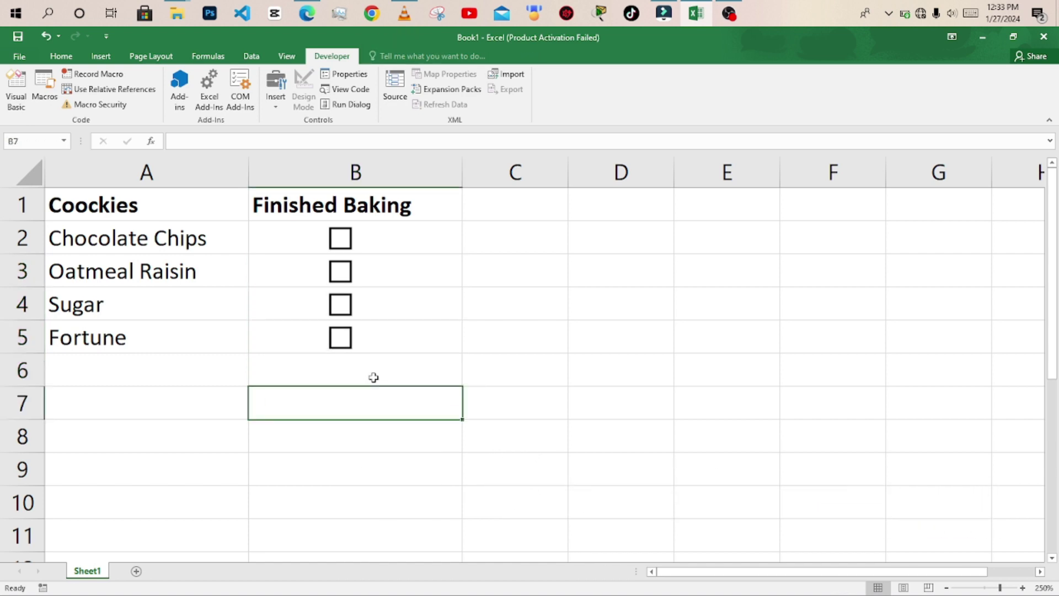
{"action": "left_click", "coordinate": [415, 440]}
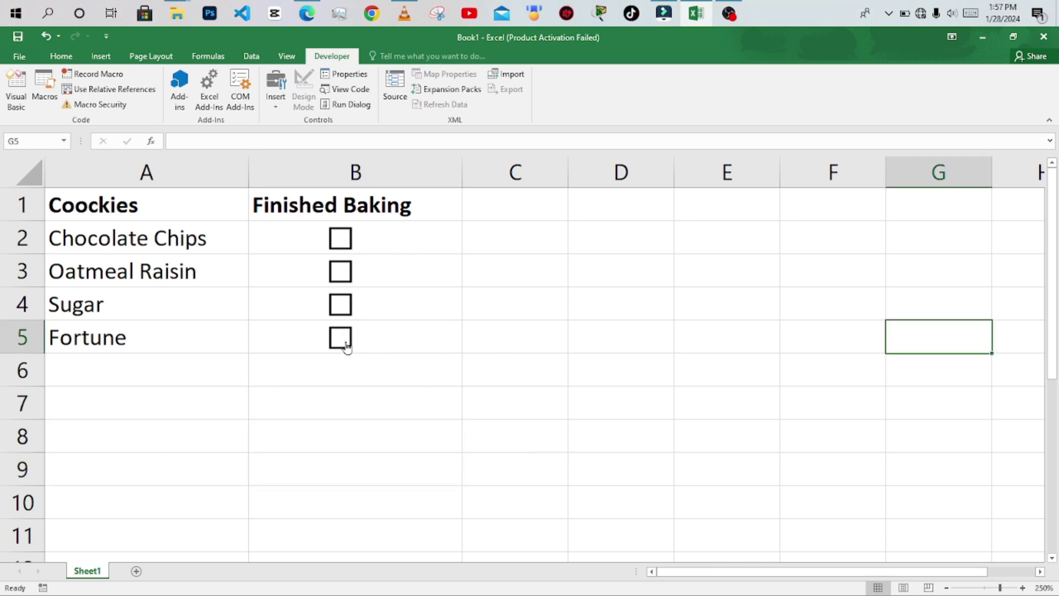
Step: Select the Chocolate Chips check box in B2 and open its Format Control settings
{"action": "left_click", "coordinate": [343, 242]}
{"action": "left_click", "coordinate": [341, 276]}
{"action": "left_click", "coordinate": [341, 240], "text": "ctrl"}
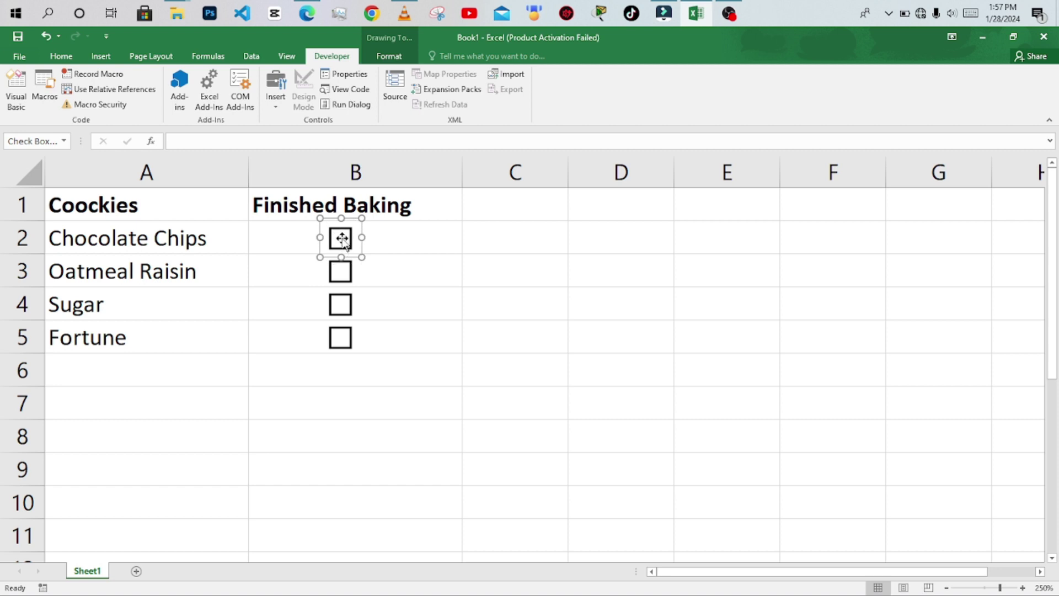
{"action": "right_click", "coordinate": [342, 238]}
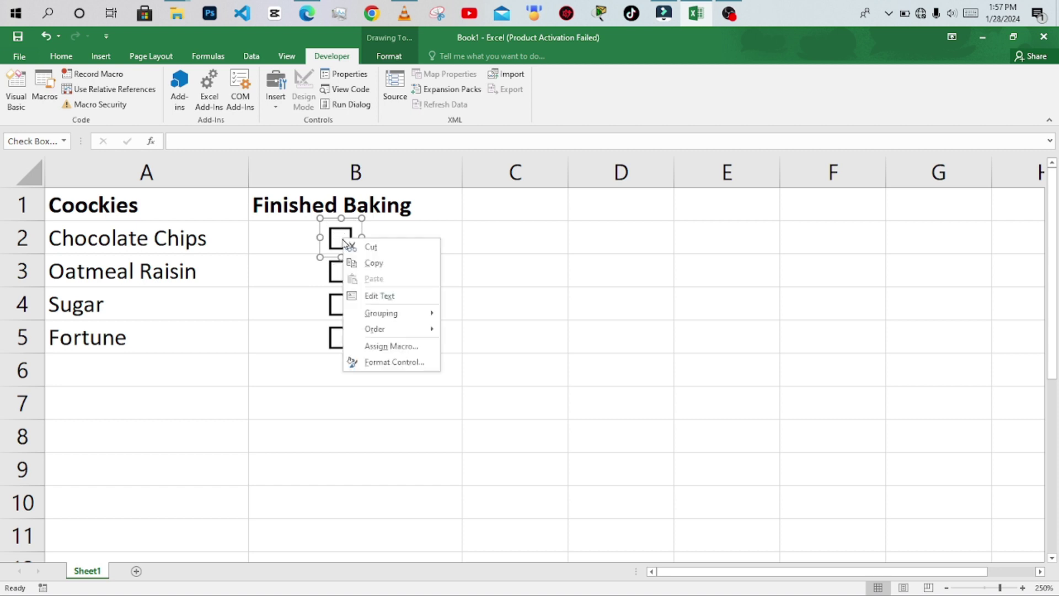
{"action": "left_click", "coordinate": [380, 358]}
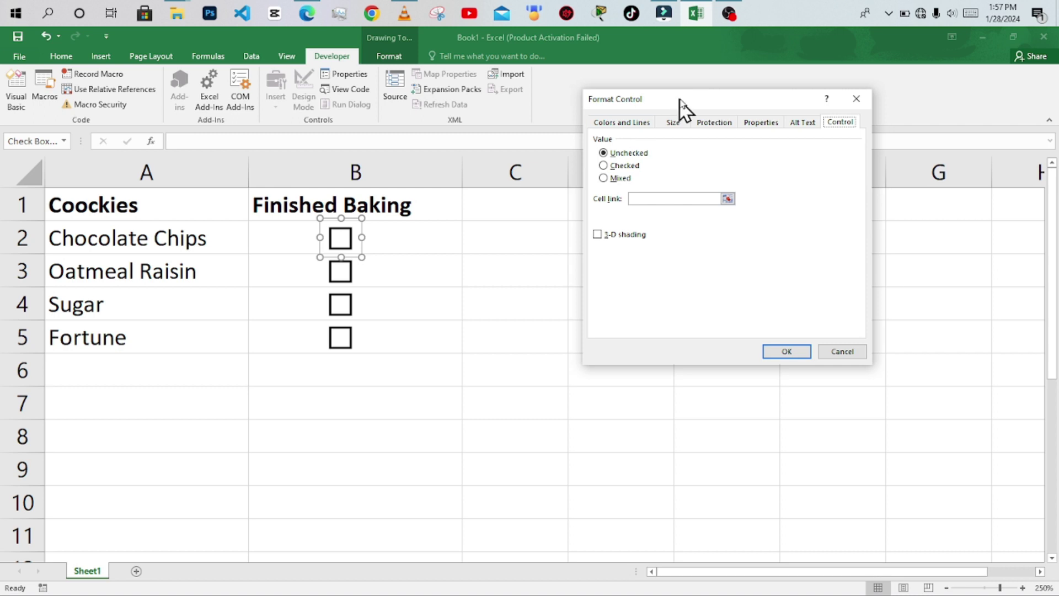
{"action": "left_click_drag", "start_coordinate": [683, 107], "coordinate": [693, 102]}
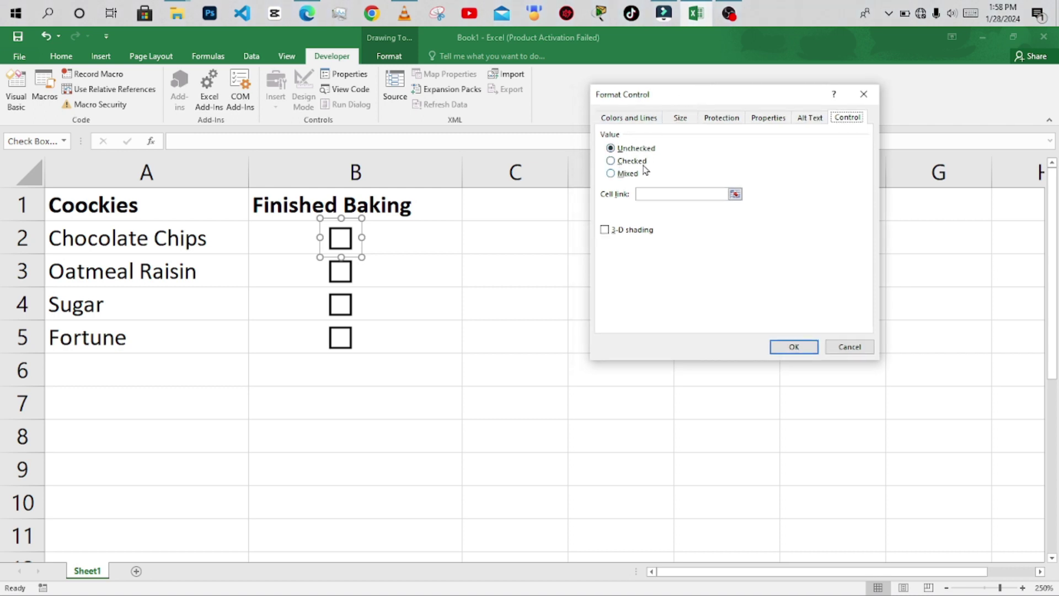
Step: Keep the B2 check box's value Unchecked without 3-D shading, and set its cell link to $C$2
{"action": "left_click", "coordinate": [611, 161]}
{"action": "left_click", "coordinate": [612, 174]}
{"action": "left_click", "coordinate": [611, 149]}
{"action": "left_click", "coordinate": [603, 232]}
{"action": "left_click", "coordinate": [645, 192]}
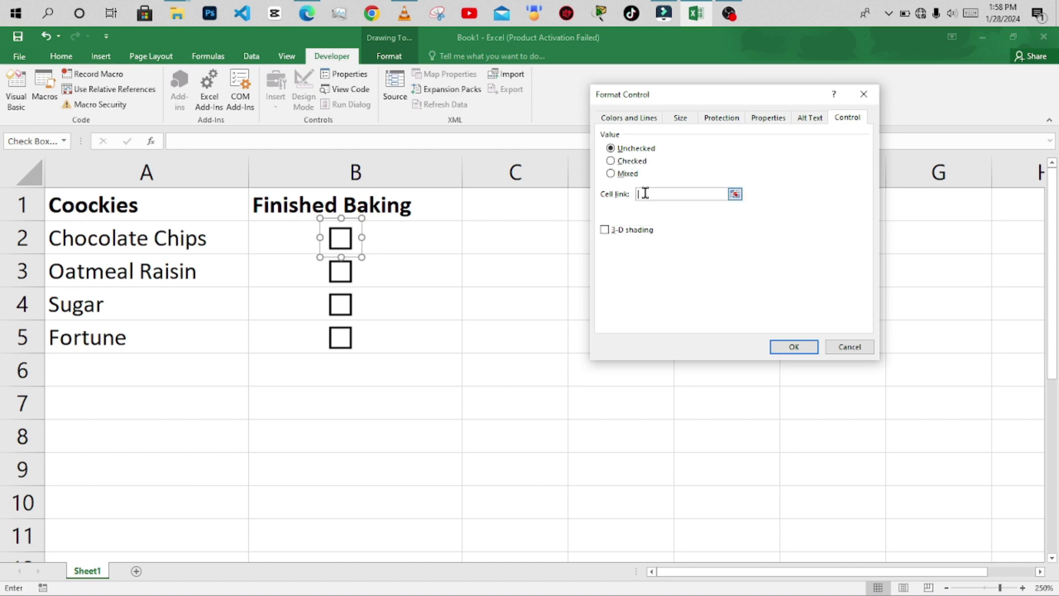
{"action": "left_click", "coordinate": [735, 193]}
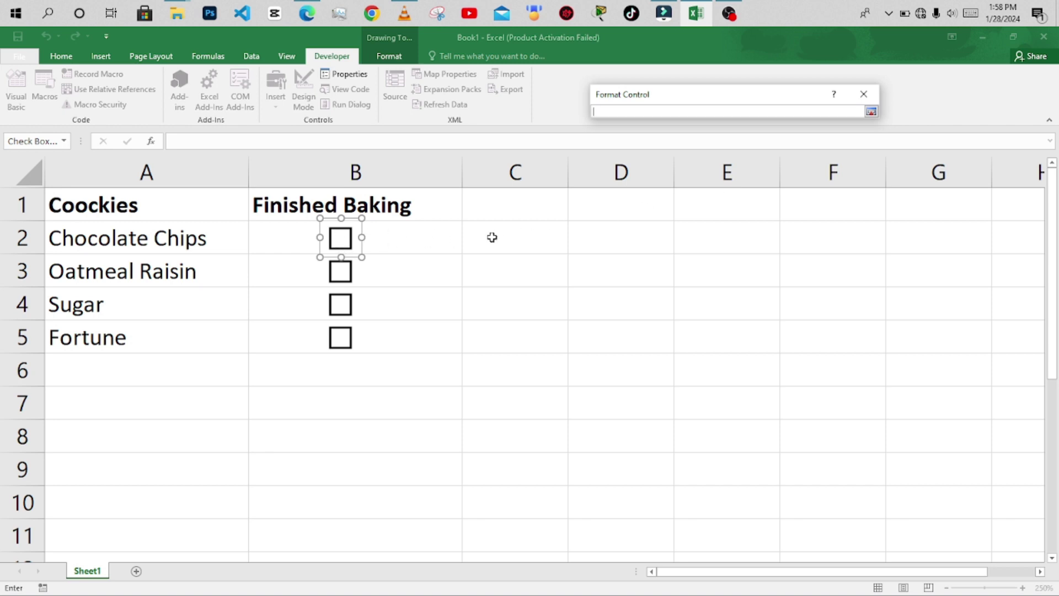
{"action": "left_click", "coordinate": [522, 249]}
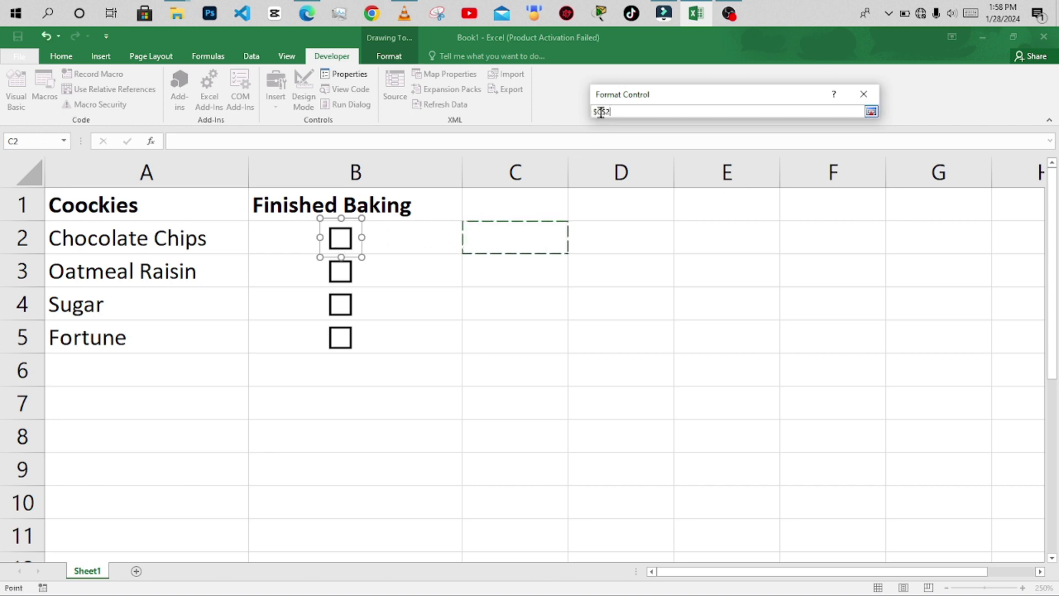
{"action": "left_click", "coordinate": [871, 112]}
{"action": "left_click", "coordinate": [794, 347]}
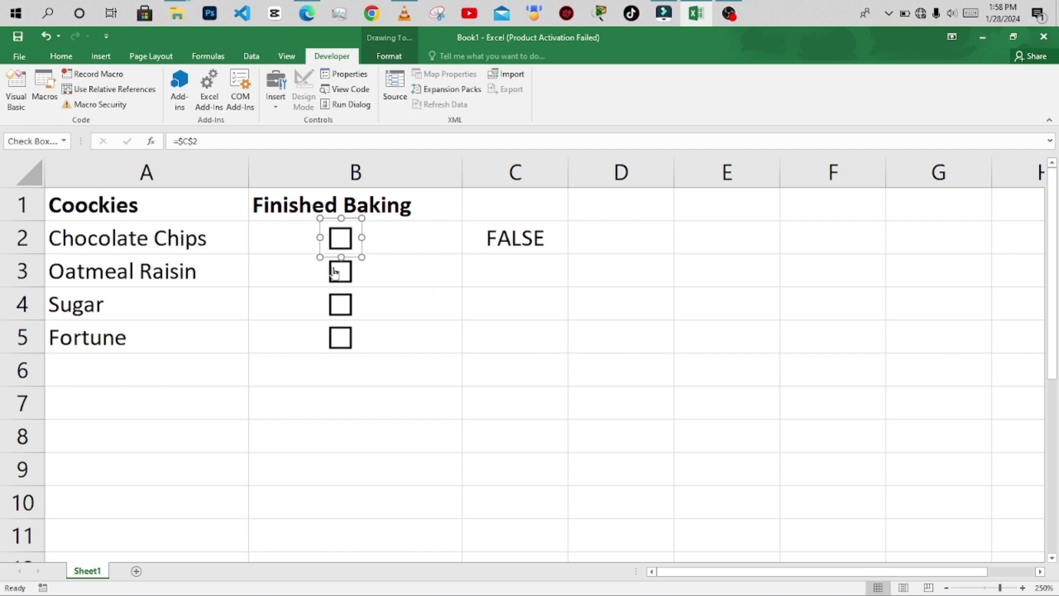
Step: Test the B2 check box's link to C2 by ticking and unticking it, leaving it unticked
{"action": "left_click", "coordinate": [591, 366]}
{"action": "left_click", "coordinate": [342, 243]}
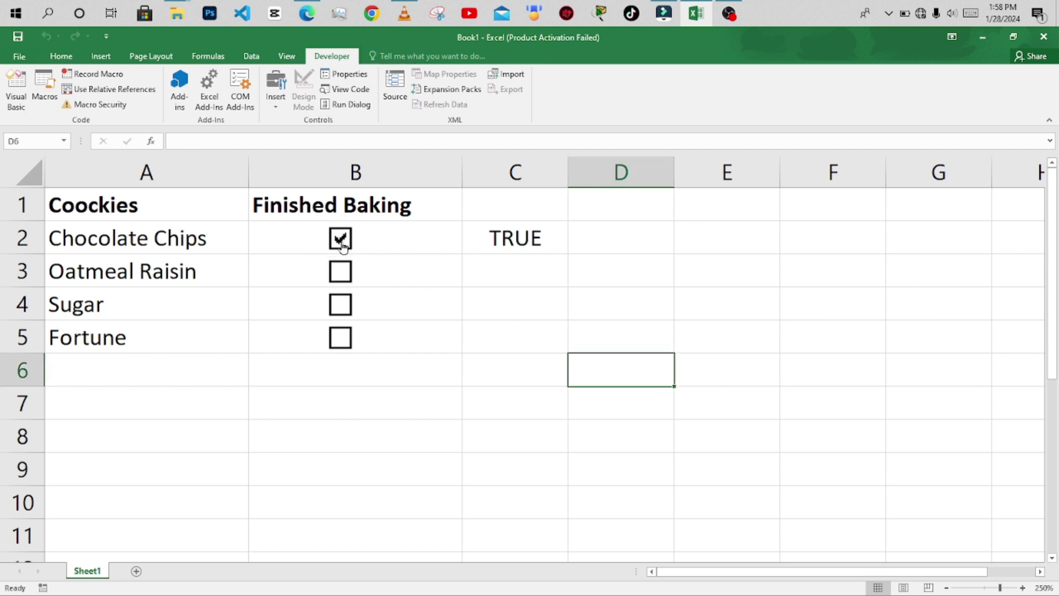
{"action": "left_click", "coordinate": [341, 243]}
{"action": "left_click", "coordinate": [344, 241]}
{"action": "left_click", "coordinate": [346, 242]}
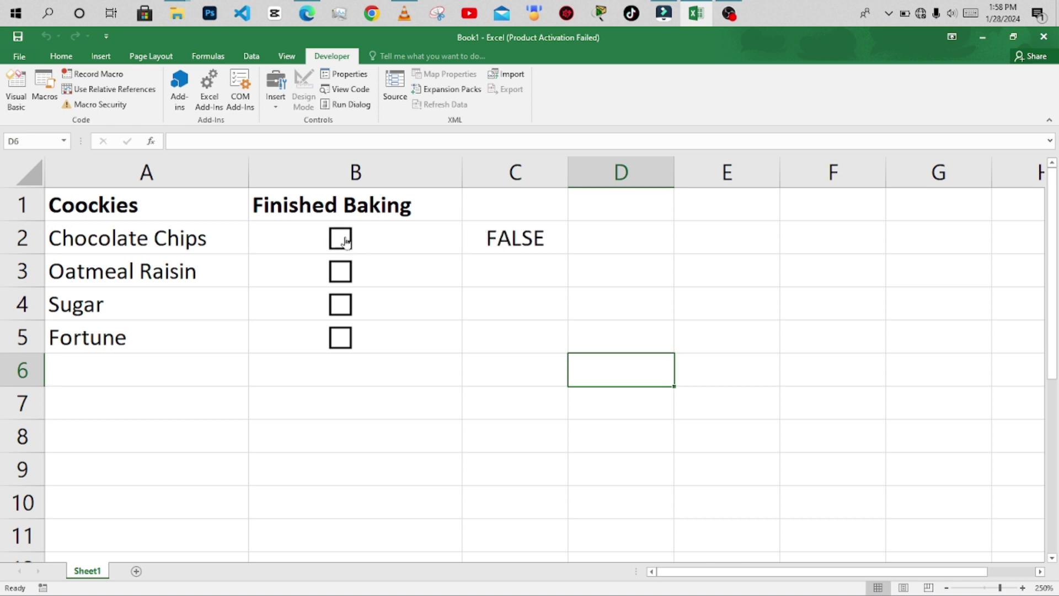
{"action": "left_click", "coordinate": [395, 230]}
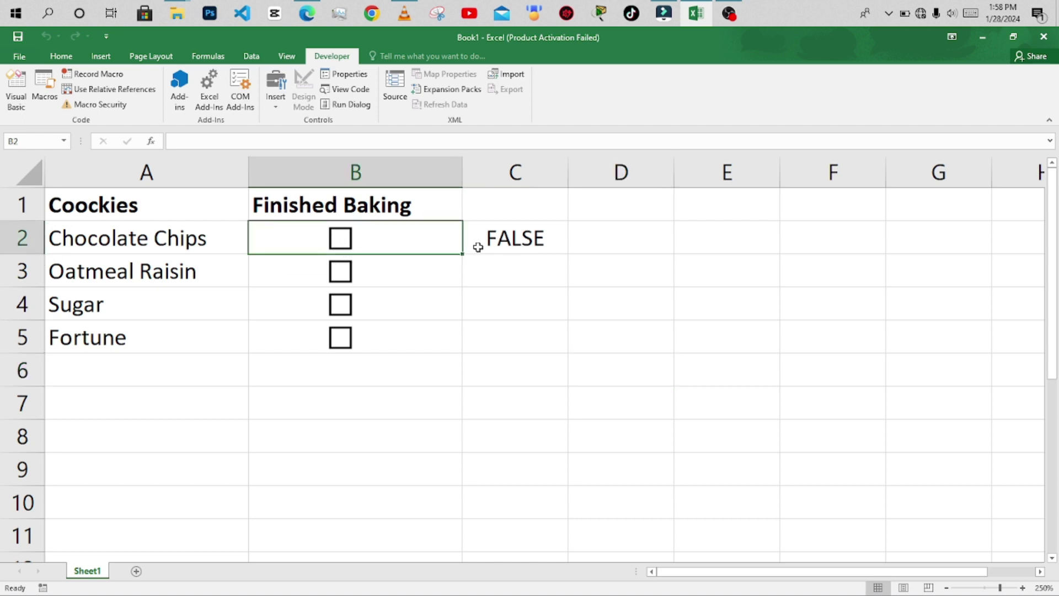
{"action": "left_click", "coordinate": [507, 247]}
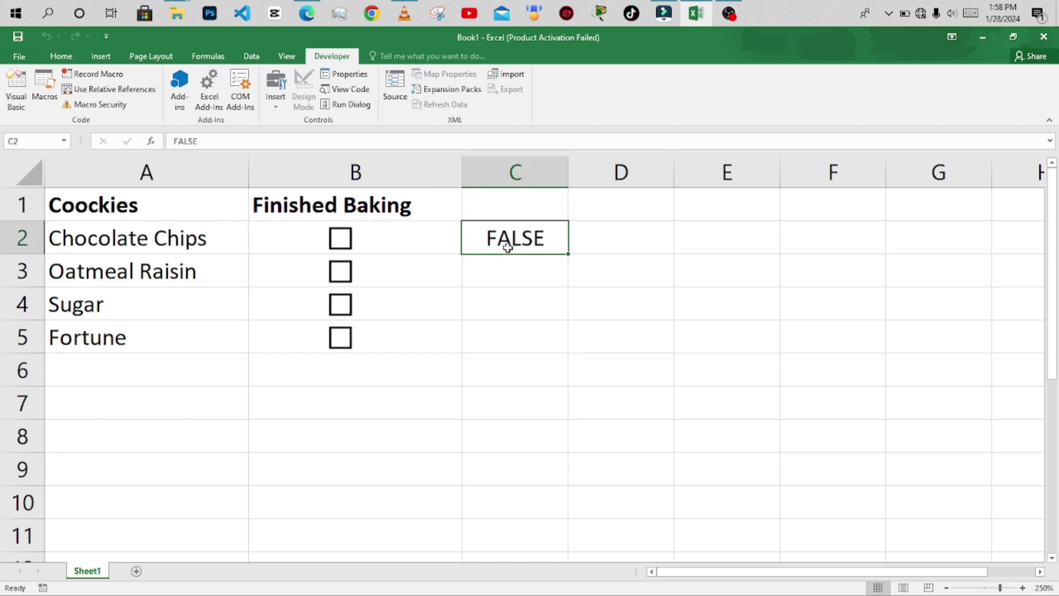
{"action": "left_click", "coordinate": [376, 271]}
{"action": "left_click", "coordinate": [386, 298]}
{"action": "left_click", "coordinate": [396, 333]}
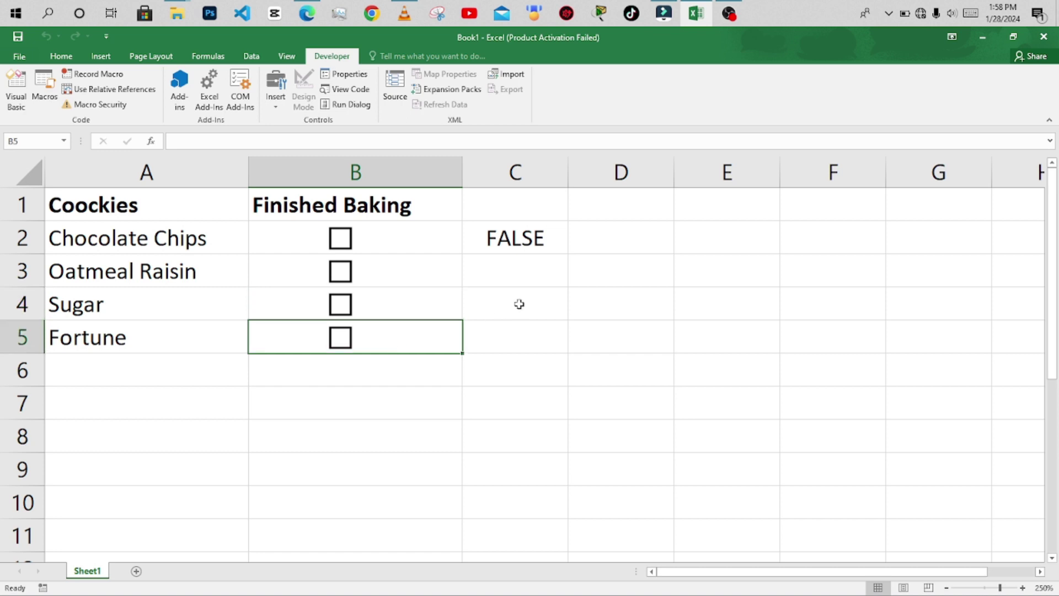
{"action": "left_click", "coordinate": [519, 304]}
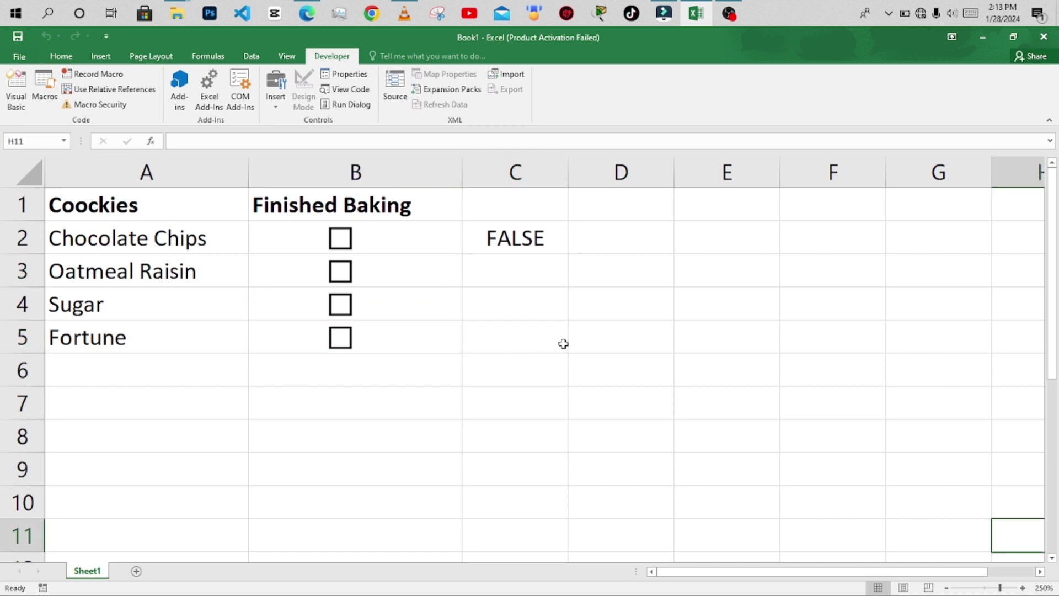
Step: Link the Oatmeal Raisin check box in B3 to cell $C$3 through Format Control, and tick the box
{"action": "left_click", "coordinate": [341, 273], "text": "ctrl"}
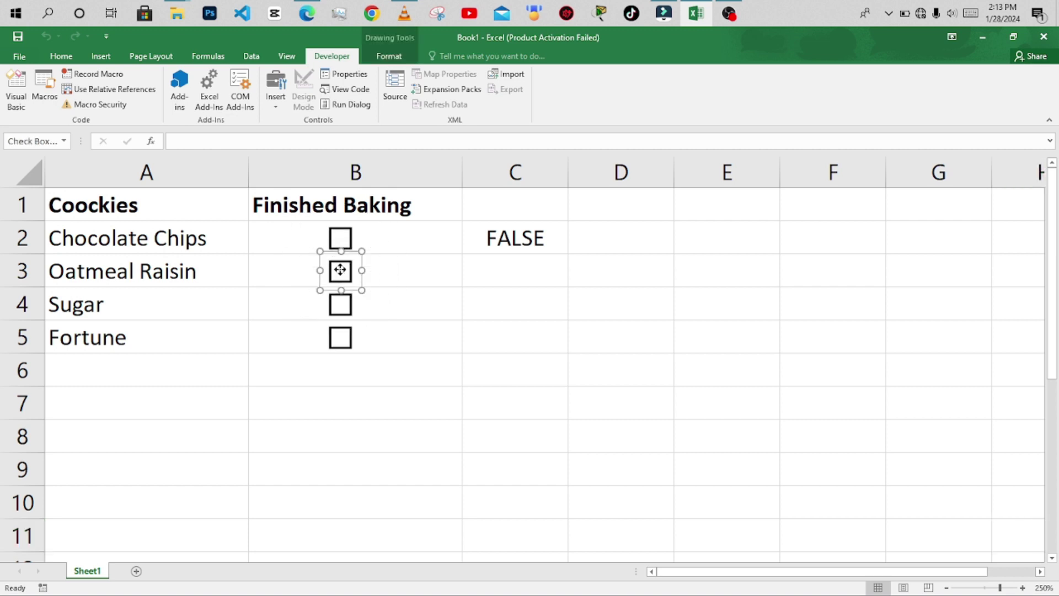
{"action": "right_click", "coordinate": [340, 270]}
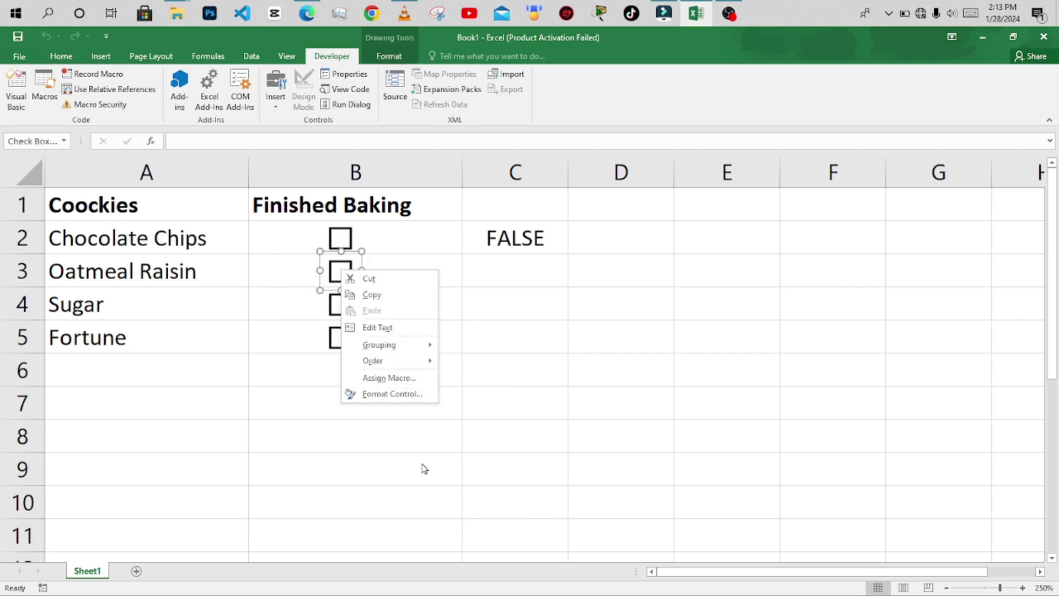
{"action": "key", "text": "Escape"}
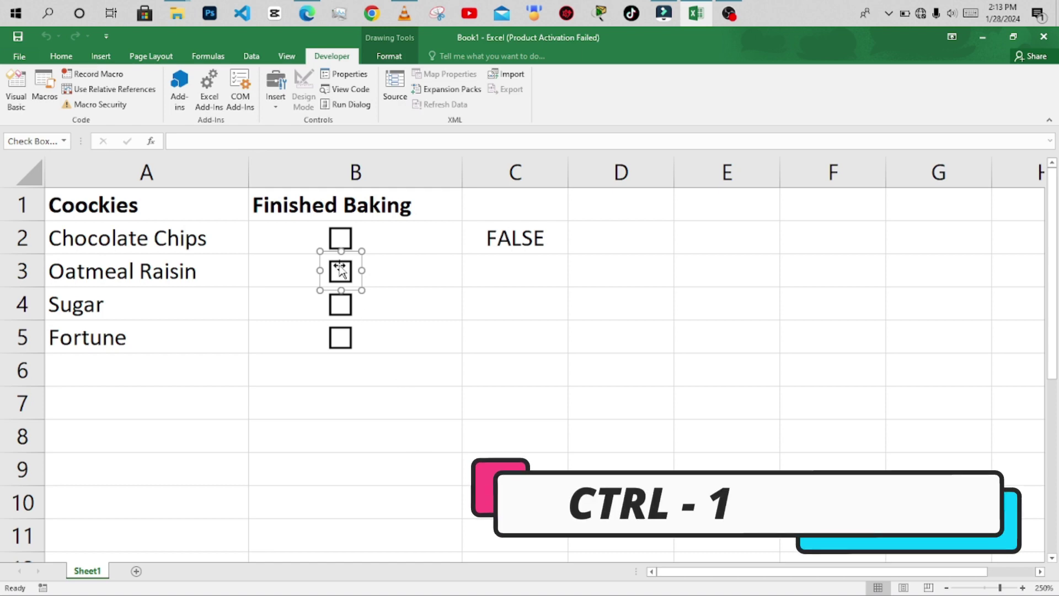
{"action": "key", "text": "ctrl+1"}
{"action": "left_click_drag", "start_coordinate": [723, 121], "coordinate": [742, 97]}
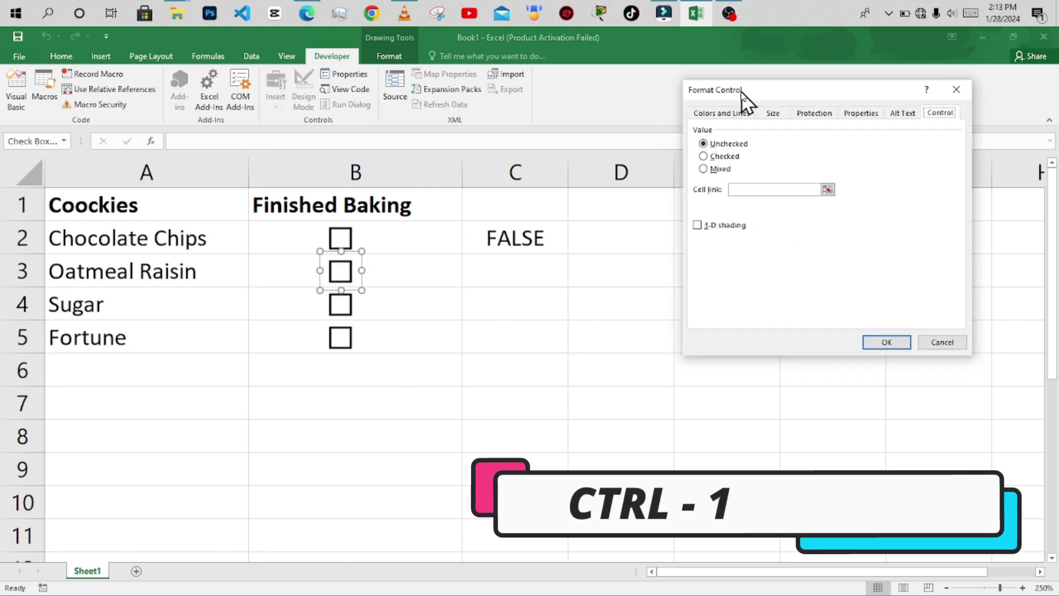
{"action": "left_click", "coordinate": [742, 190]}
{"action": "left_click", "coordinate": [521, 267]}
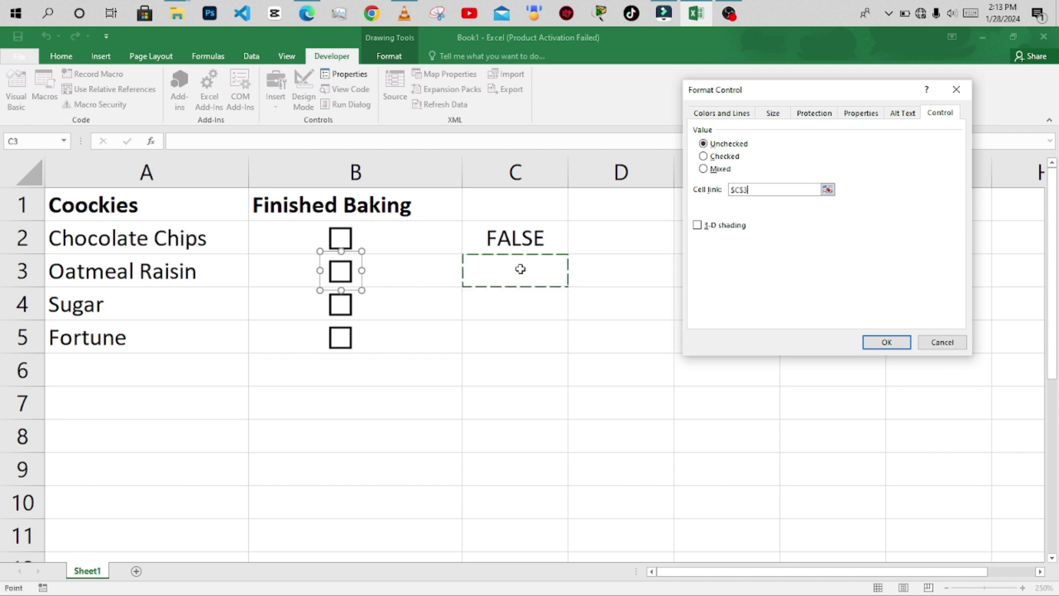
{"action": "left_click", "coordinate": [882, 342]}
{"action": "left_click", "coordinate": [820, 379]}
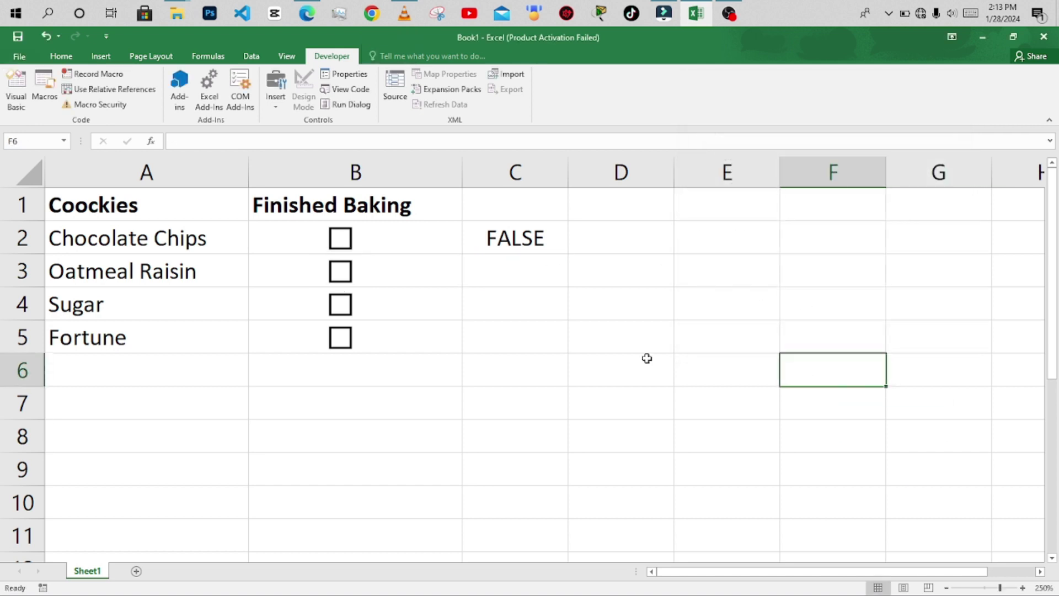
{"action": "left_click", "coordinate": [341, 273]}
{"action": "left_click", "coordinate": [754, 444]}
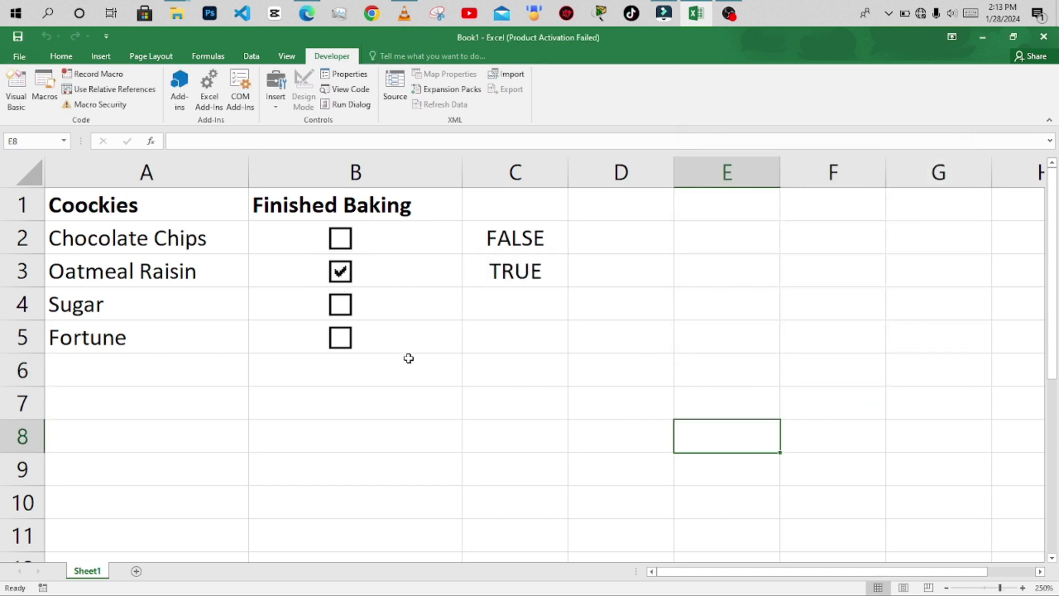
Step: Link the Sugar check box in B4 to its adjacent cell with the formula =$C$4, and tick the box
{"action": "left_click", "coordinate": [345, 312], "text": "ctrl"}
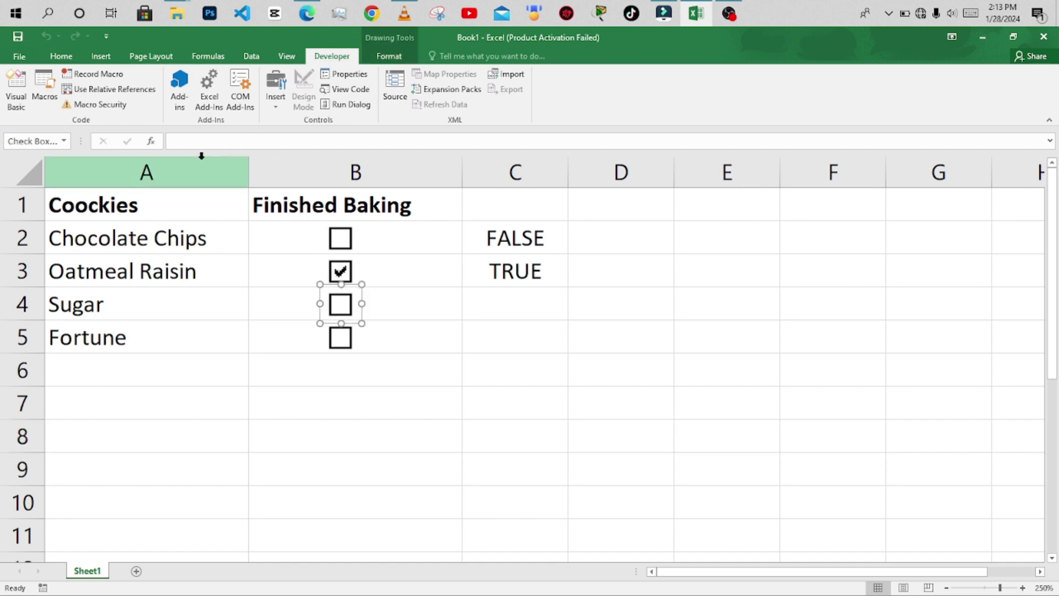
{"action": "left_click", "coordinate": [200, 138]}
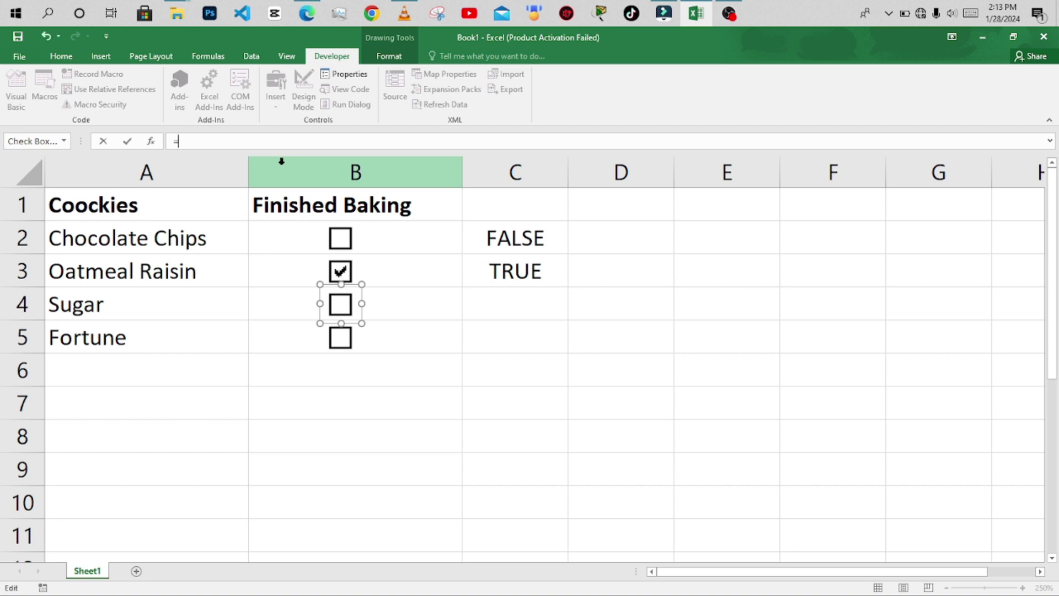
{"action": "left_click", "coordinate": [521, 307]}
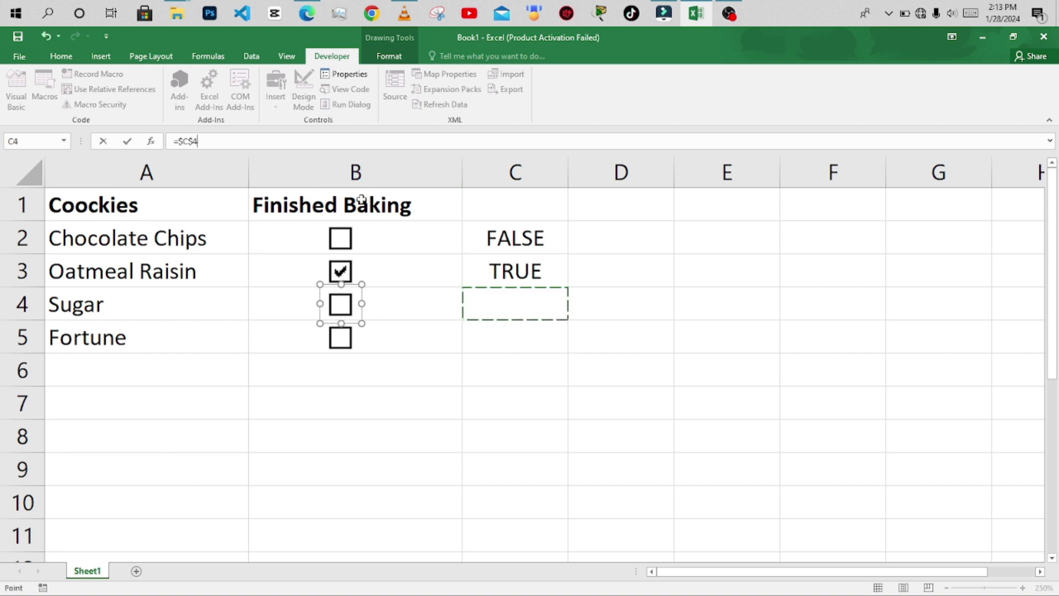
{"action": "key", "text": "Return"}
{"action": "left_click", "coordinate": [786, 386]}
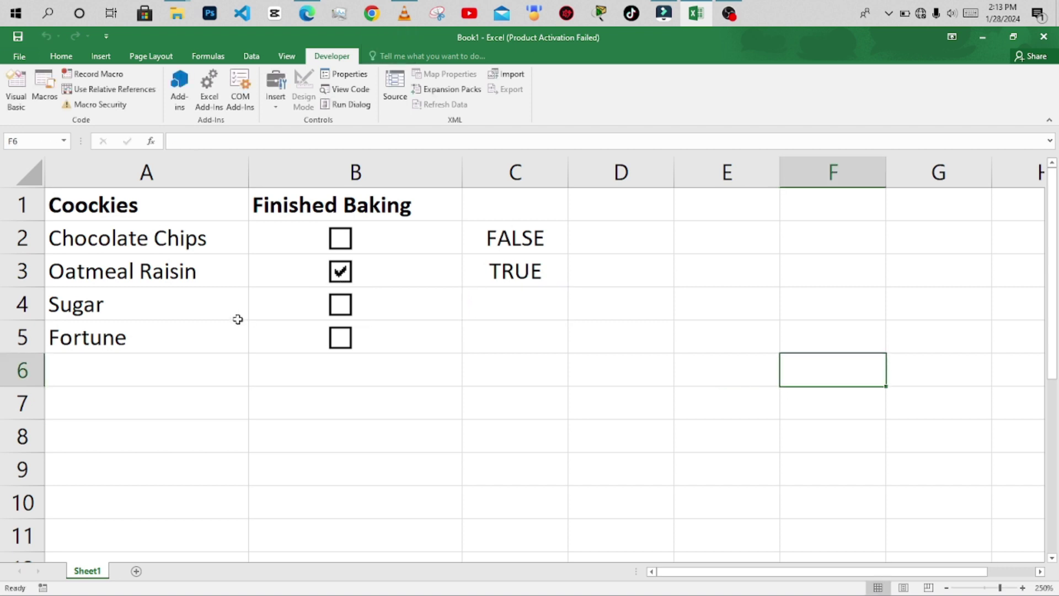
{"action": "left_click", "coordinate": [339, 305]}
{"action": "left_click", "coordinate": [764, 523]}
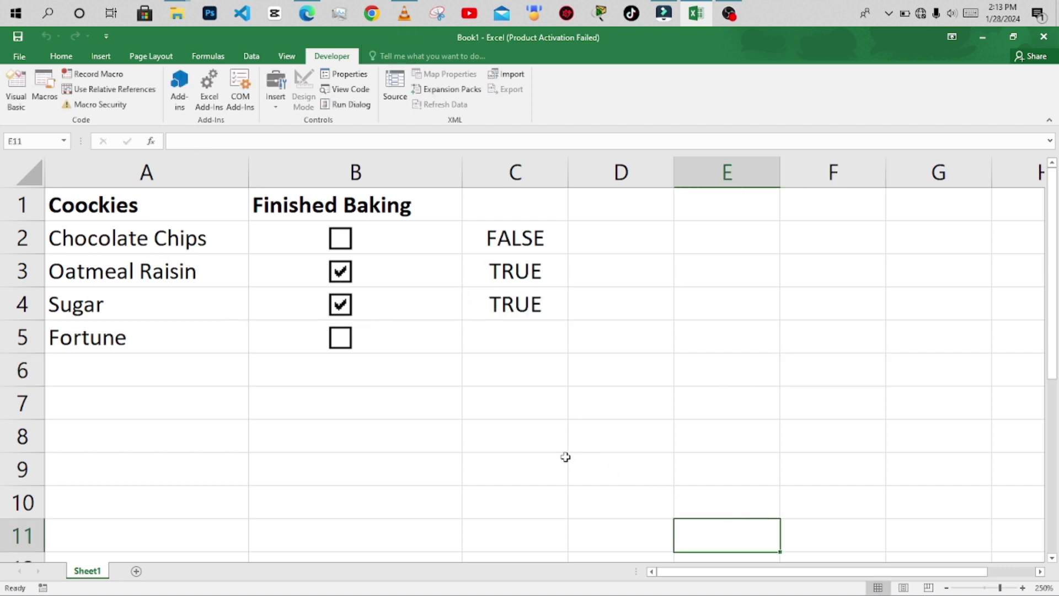
Step: Link the Fortune check box in B5 to its adjacent cell with the formula =$C$5
{"action": "left_click", "coordinate": [340, 337], "text": "ctrl"}
{"action": "left_click", "coordinate": [279, 145]}
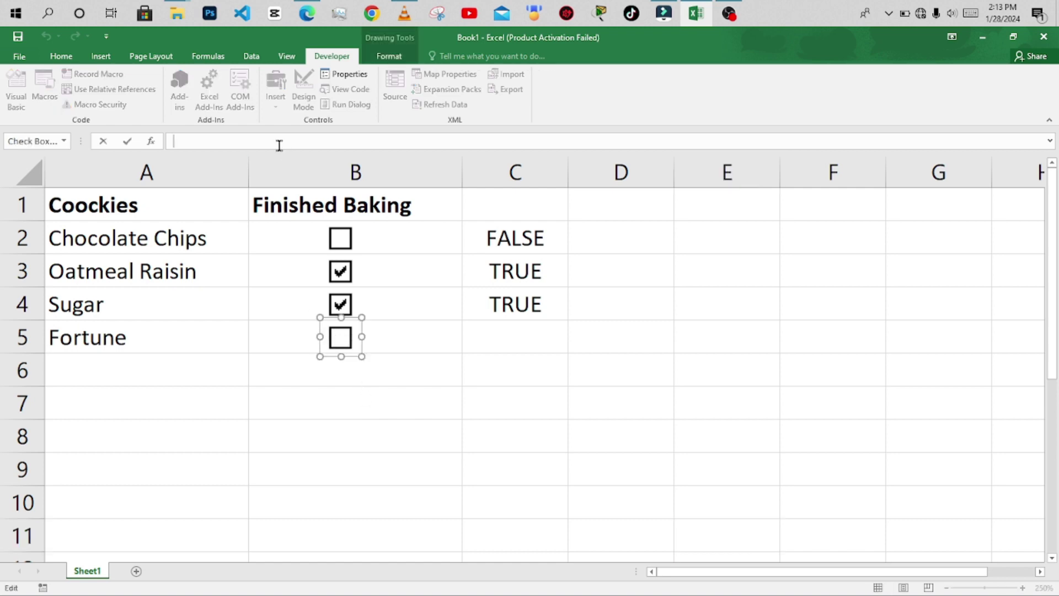
{"action": "type", "text": "="}
{"action": "left_click", "coordinate": [492, 327]}
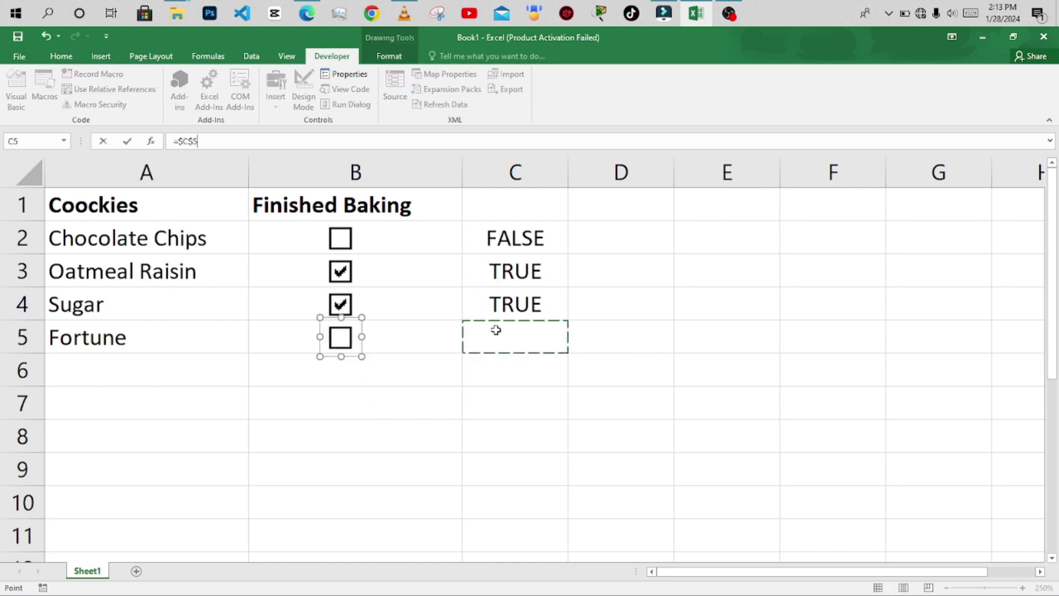
{"action": "key", "text": "Return"}
{"action": "left_click", "coordinate": [938, 375]}
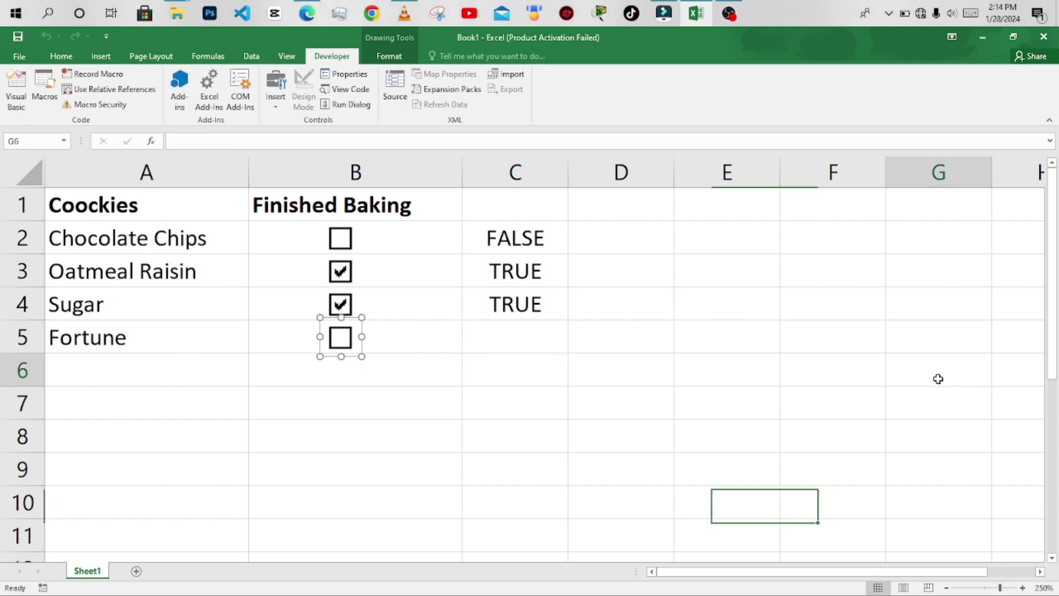
Step: Toggle the four check boxes to test their links, leaving Chocolate Chips, Oatmeal Raisin and Sugar ticked and Fortune unticked
{"action": "left_click", "coordinate": [340, 338]}
{"action": "left_click", "coordinate": [341, 304]}
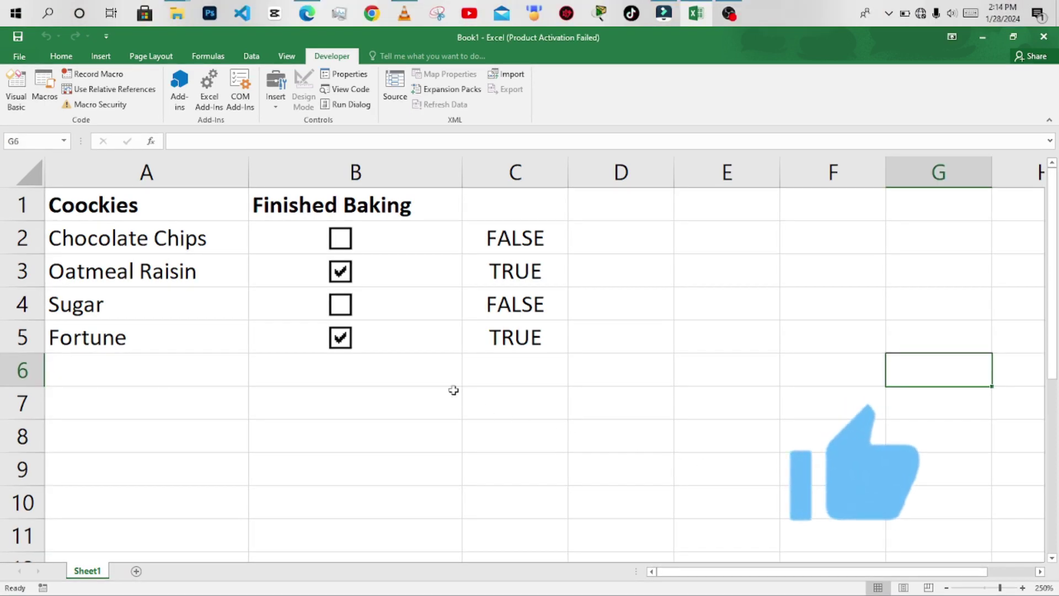
{"action": "left_click", "coordinate": [341, 337]}
{"action": "left_click", "coordinate": [339, 305]}
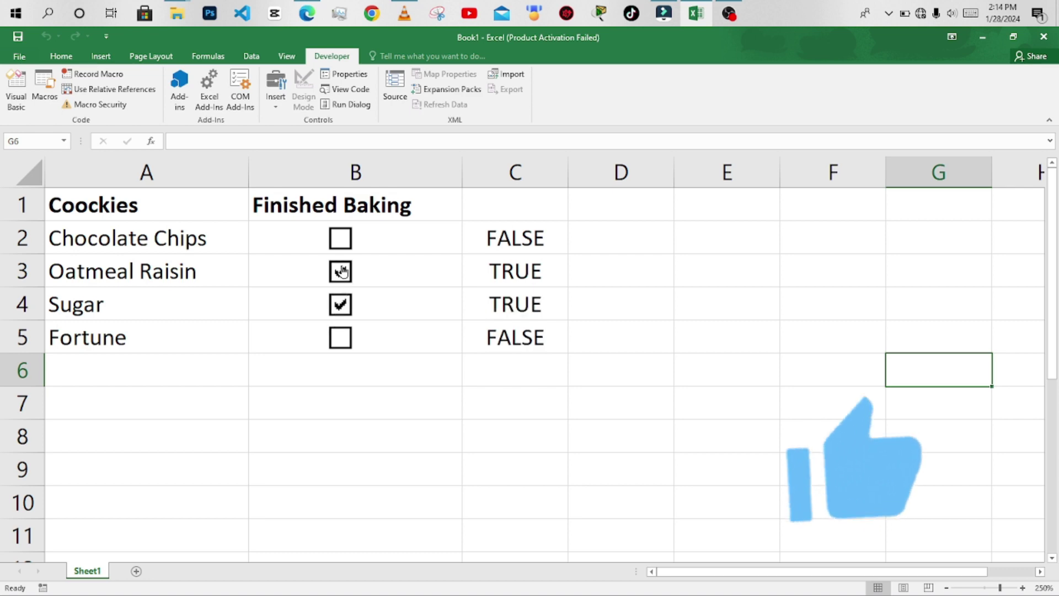
{"action": "left_click", "coordinate": [340, 271]}
{"action": "left_click", "coordinate": [340, 237]}
{"action": "left_click", "coordinate": [342, 269]}
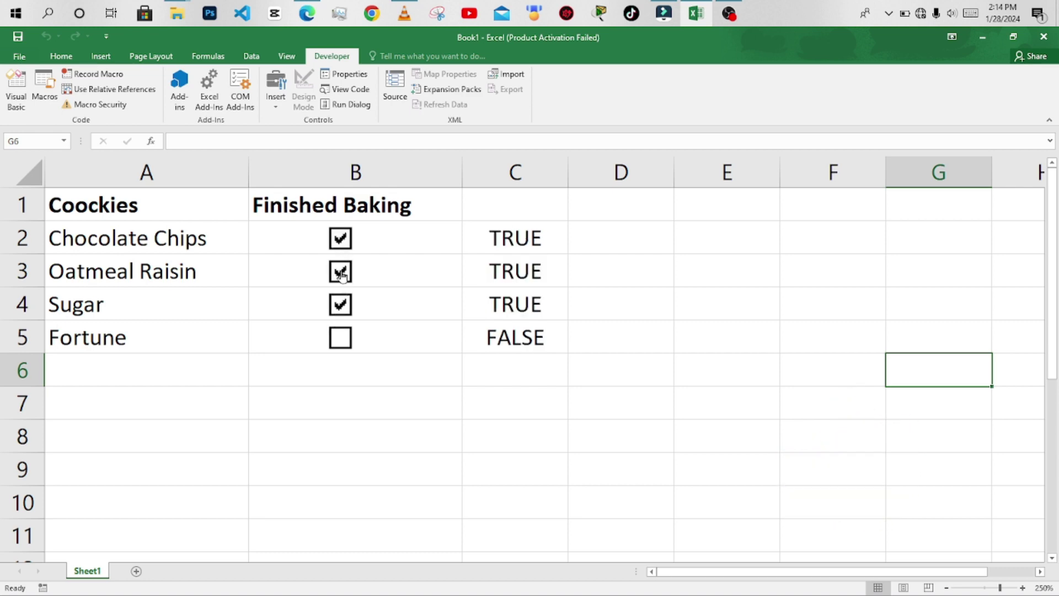
Step: Toggle the Fortune check box and enter the label Items Completed in cell A6
{"action": "left_click", "coordinate": [340, 336]}
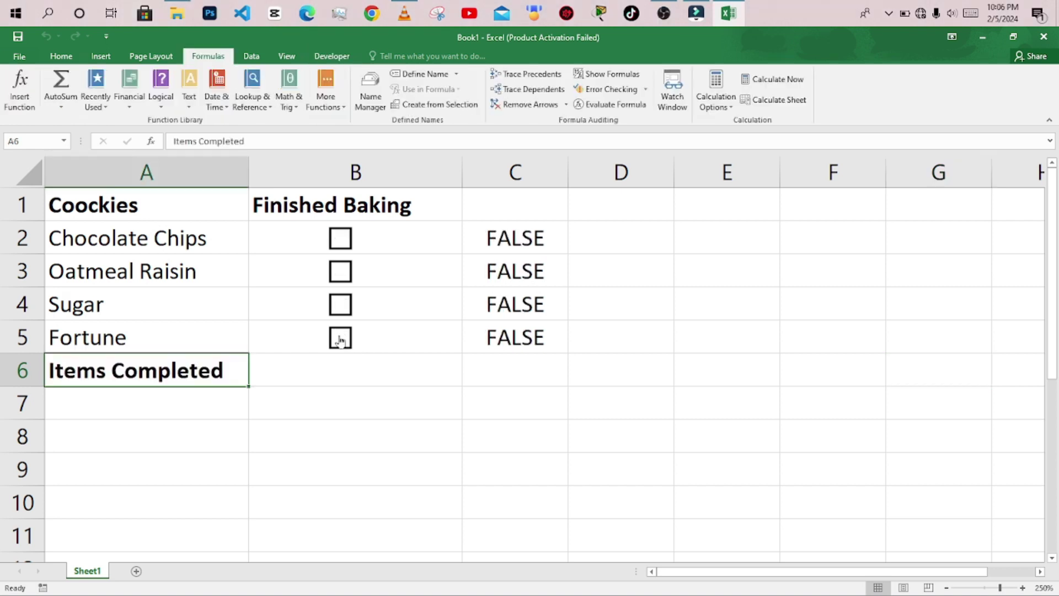
{"action": "type", "text": "Items Completed"}
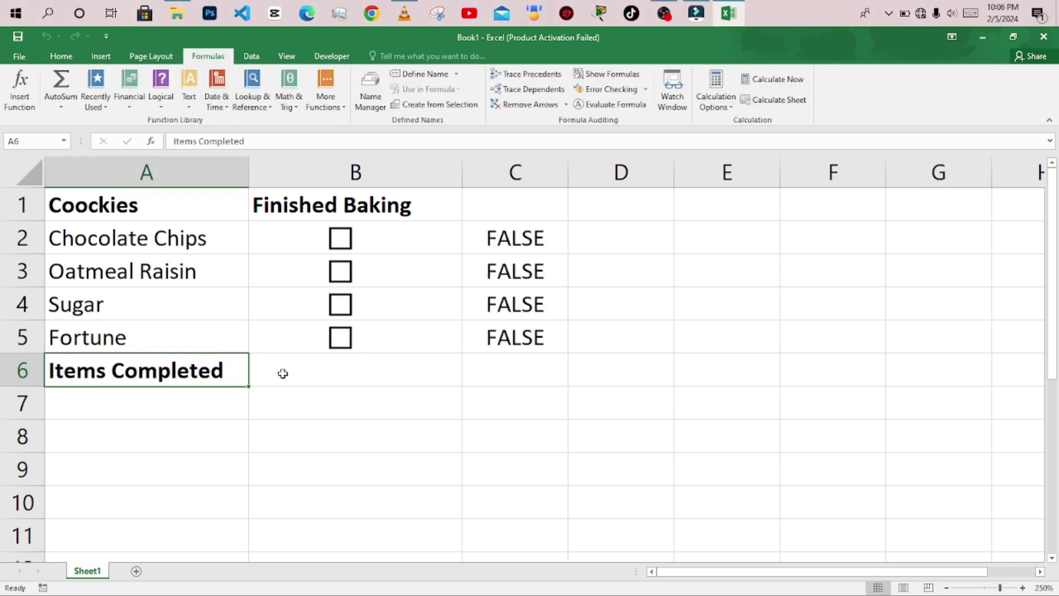
Step: Insert a COUNTIF function in B6 with range C2:C5 and criteria TRUE to count the finished cookies
{"action": "left_click", "coordinate": [286, 374]}
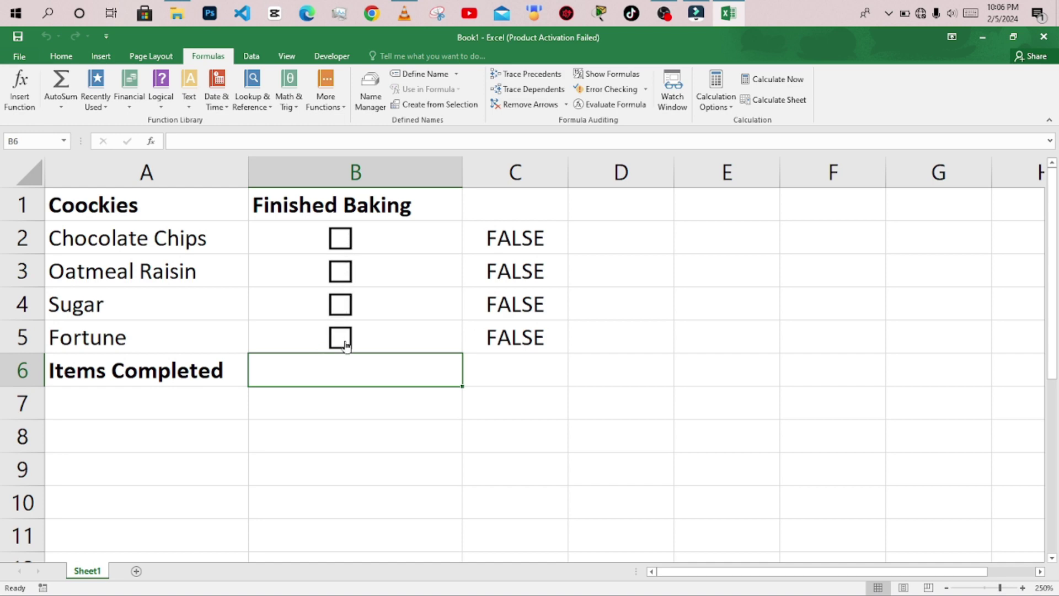
{"action": "left_click", "coordinate": [152, 142]}
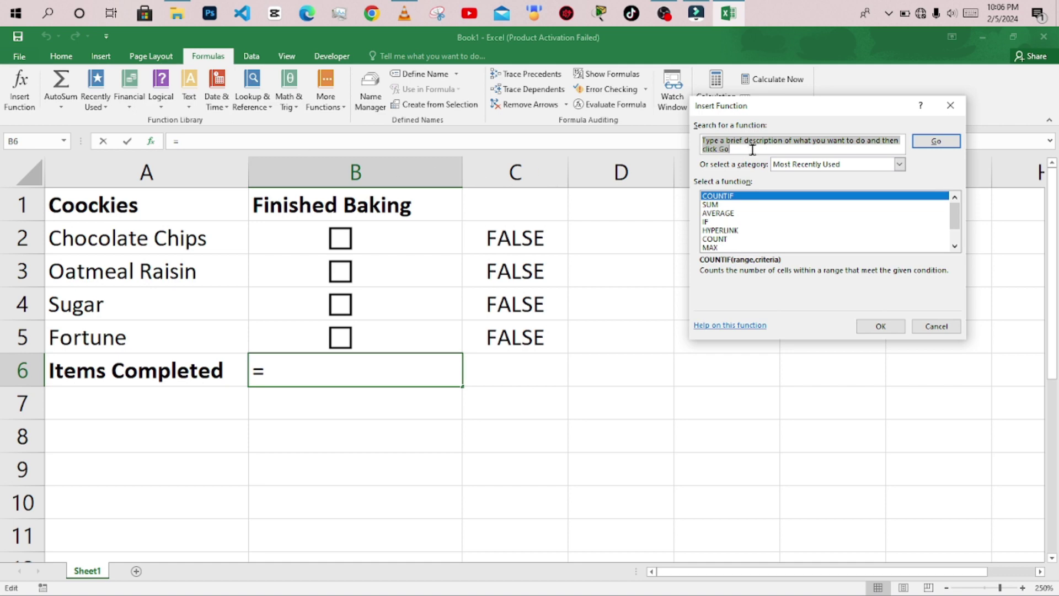
{"action": "type", "text": "countif"}
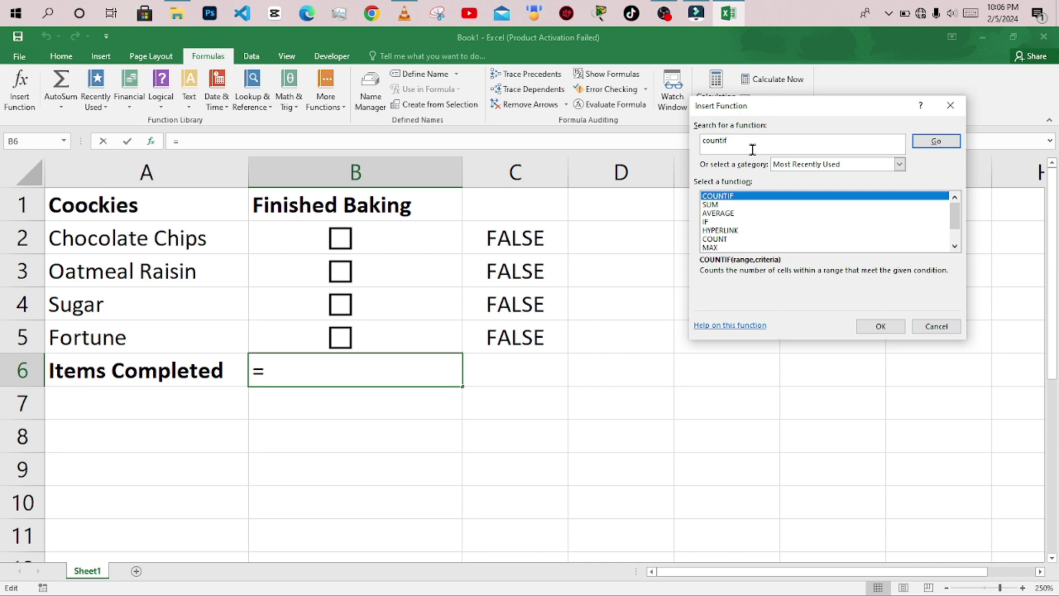
{"action": "left_click", "coordinate": [935, 141]}
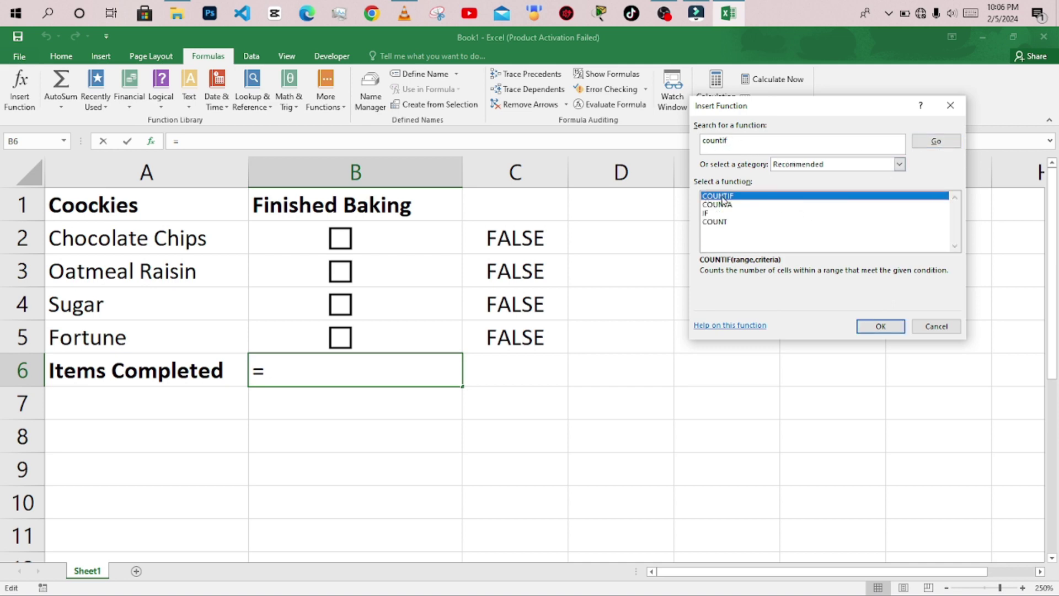
{"action": "left_click", "coordinate": [876, 326]}
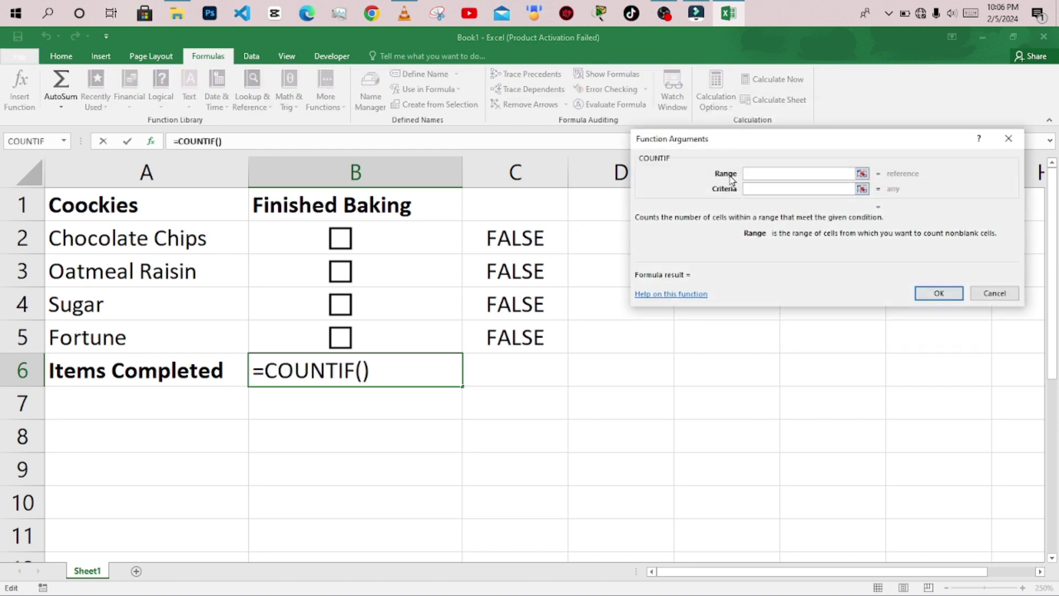
{"action": "left_click_drag", "start_coordinate": [546, 231], "coordinate": [541, 329]}
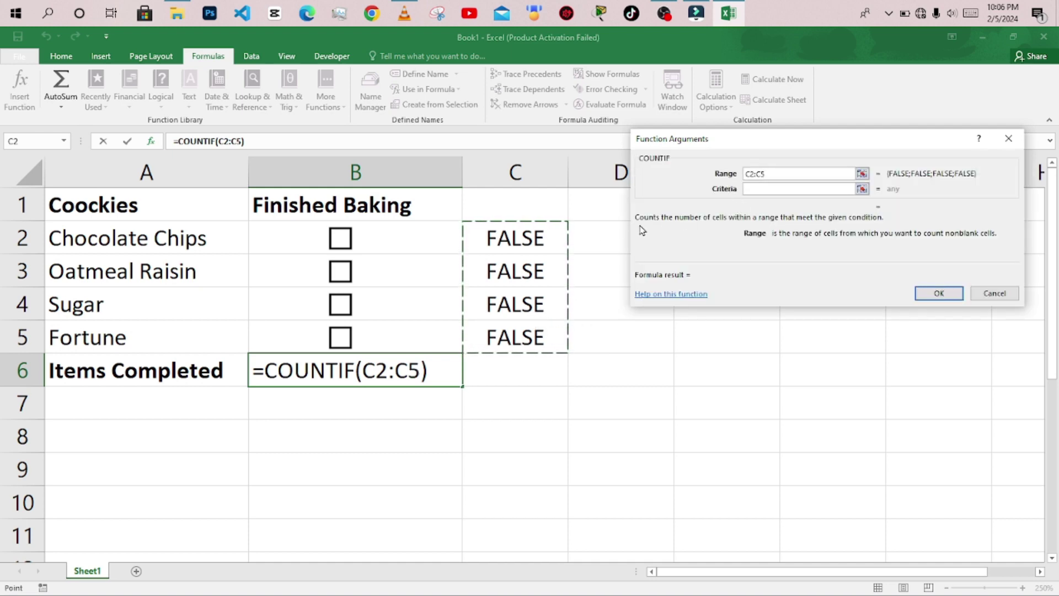
{"action": "left_click", "coordinate": [777, 189]}
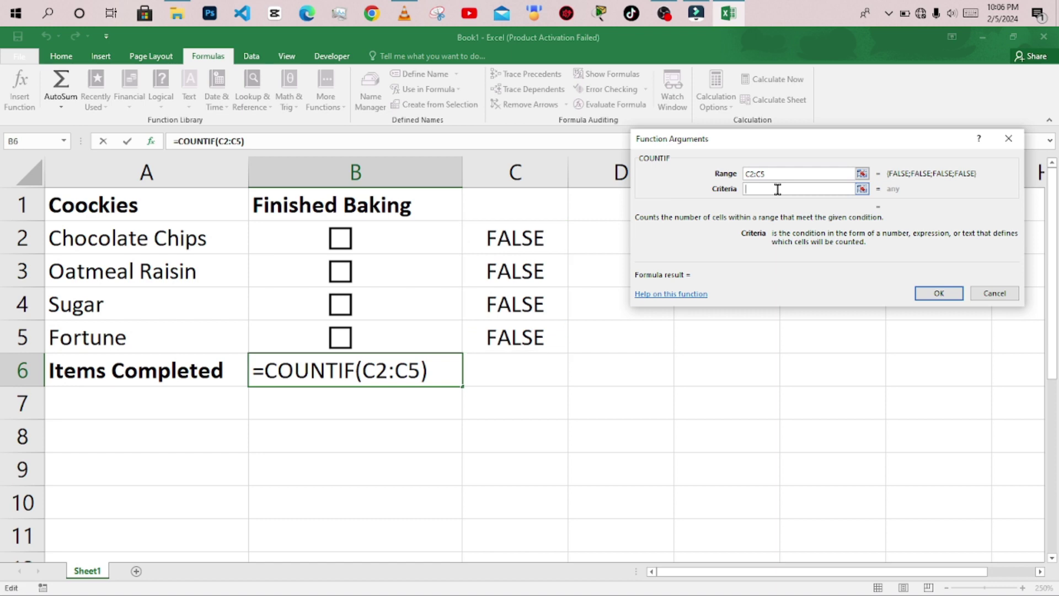
{"action": "type", "text": "true"}
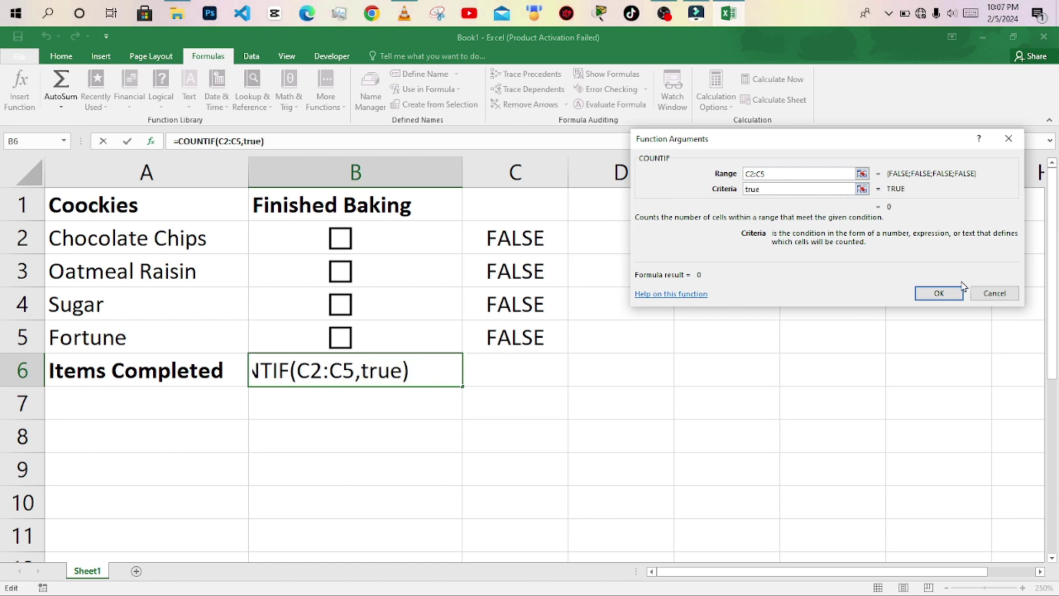
{"action": "left_click", "coordinate": [938, 293]}
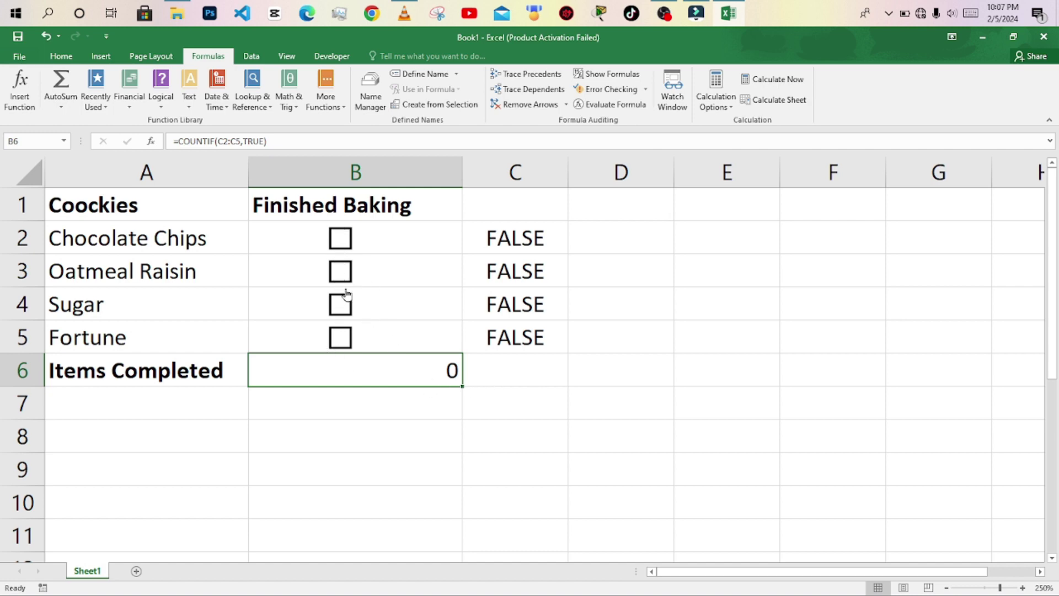
Step: Tick the Chocolate Chips, Oatmeal Raisin, Sugar and Fortune check boxes to test the count in B6
{"action": "left_click", "coordinate": [341, 239]}
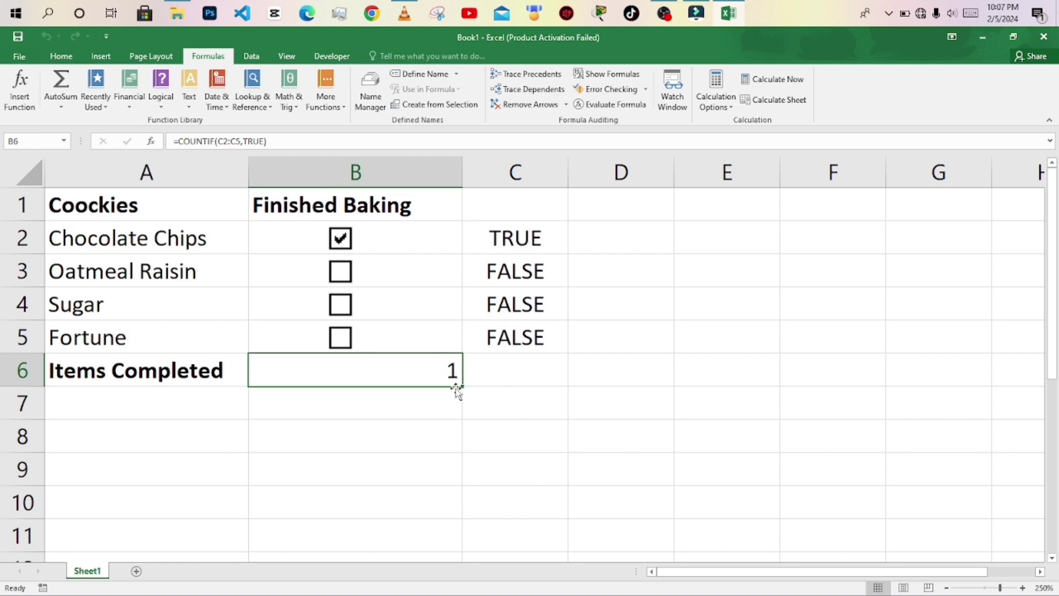
{"action": "left_click", "coordinate": [341, 271]}
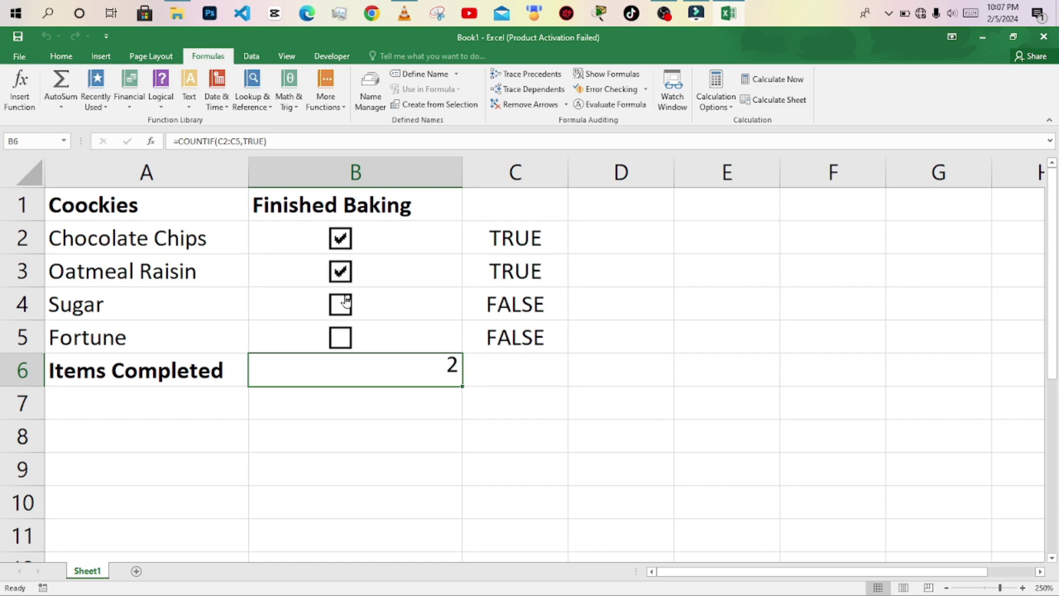
{"action": "left_click", "coordinate": [342, 304]}
{"action": "left_click", "coordinate": [340, 337]}
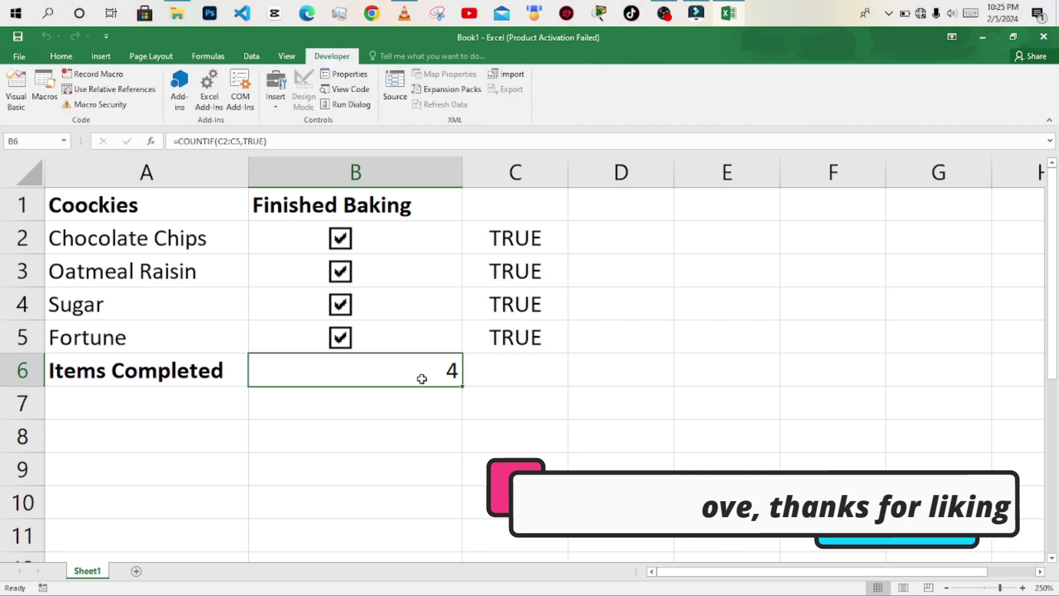
Step: Extend the B6 formula to divide by the number of cookies, giving =COUNTIF(C2:C5,TRUE)/COUNTA(A2:A5)
{"action": "left_click", "coordinate": [273, 140]}
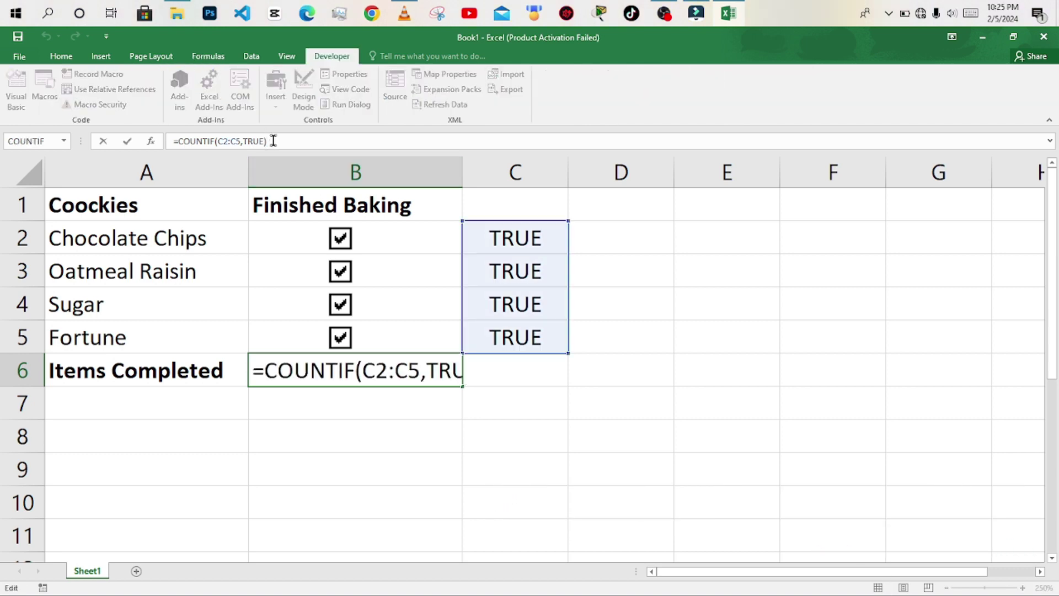
{"action": "type", "text": "/"}
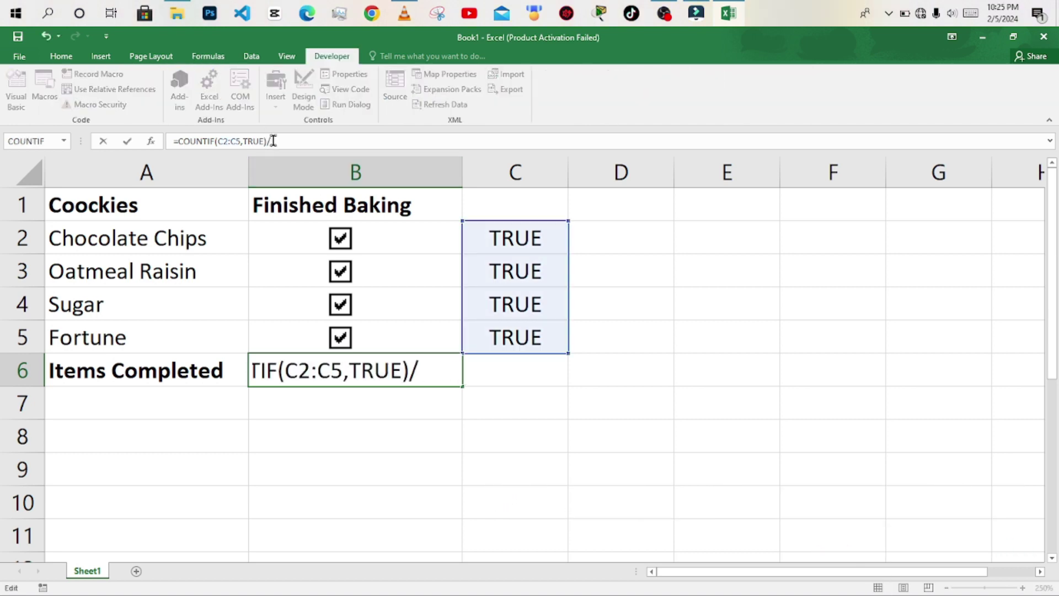
{"action": "type", "text": "count"}
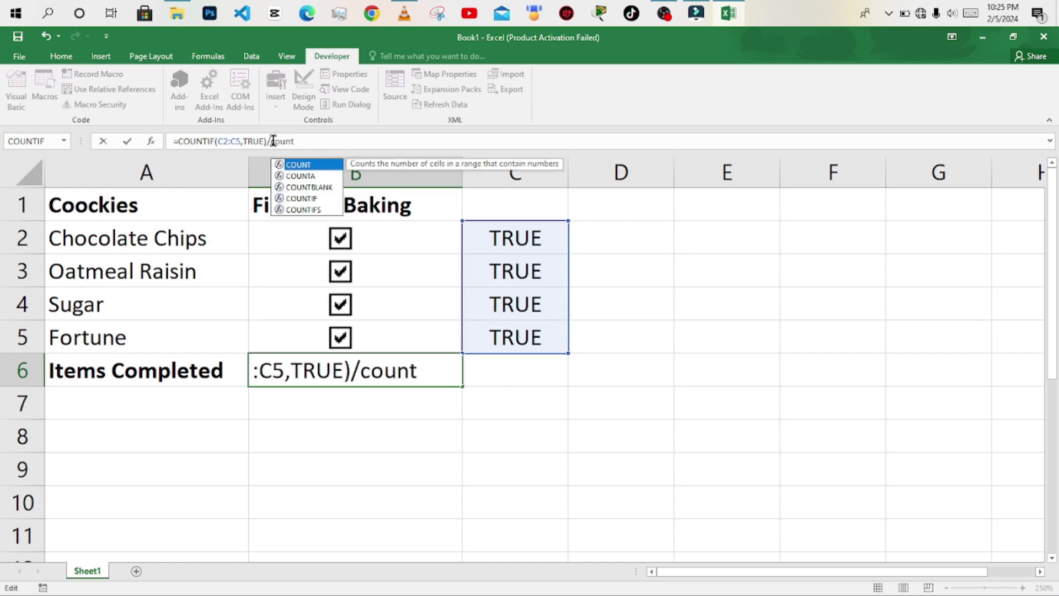
{"action": "type", "text": "a"}
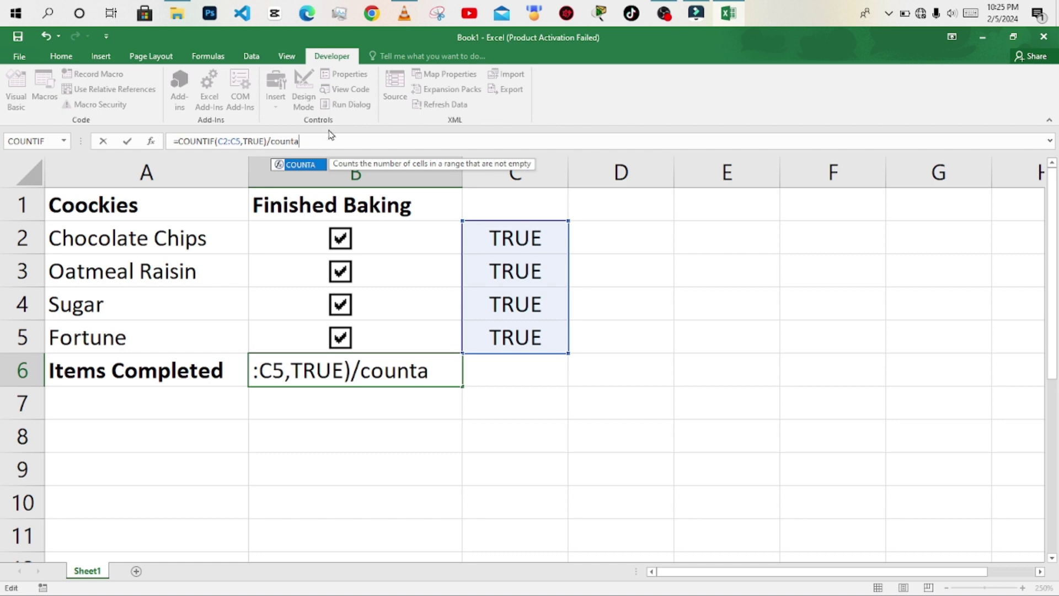
{"action": "type", "text": "("}
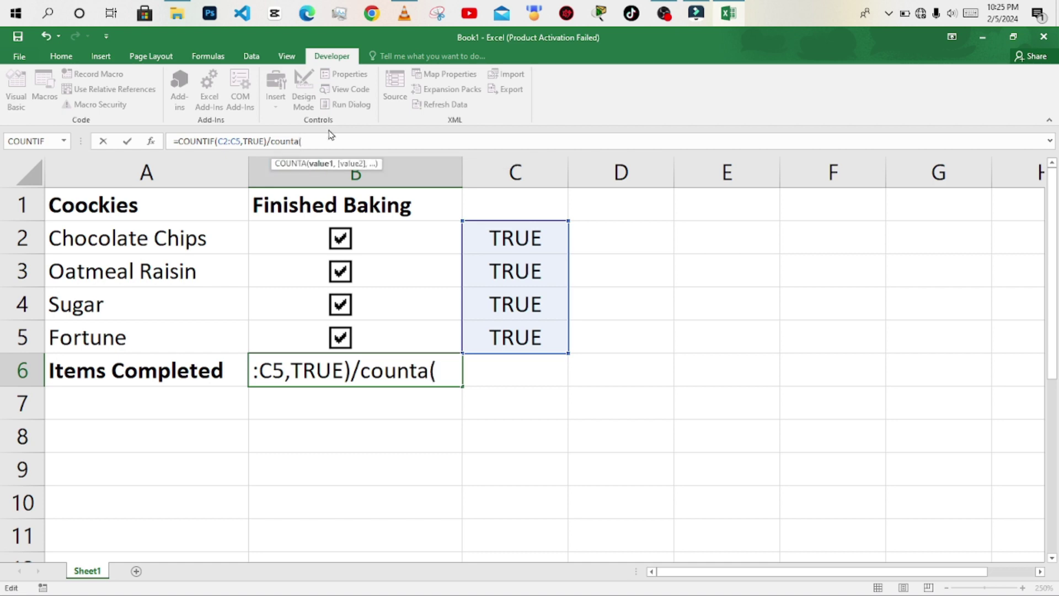
{"action": "left_click_drag", "start_coordinate": [241, 237], "coordinate": [242, 334]}
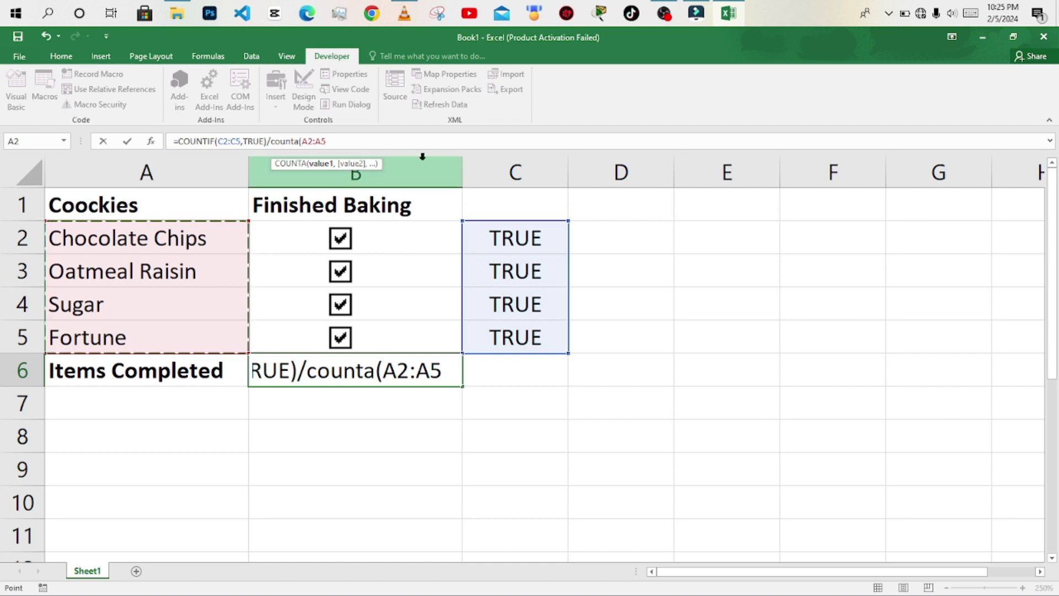
{"action": "key", "text": "Return"}
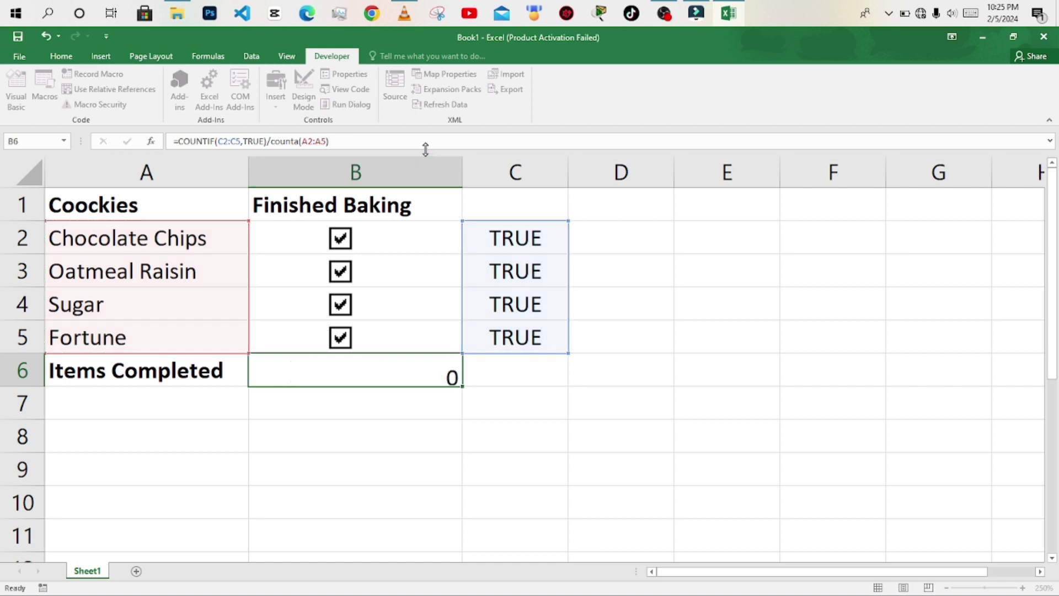
{"action": "left_click", "coordinate": [437, 368]}
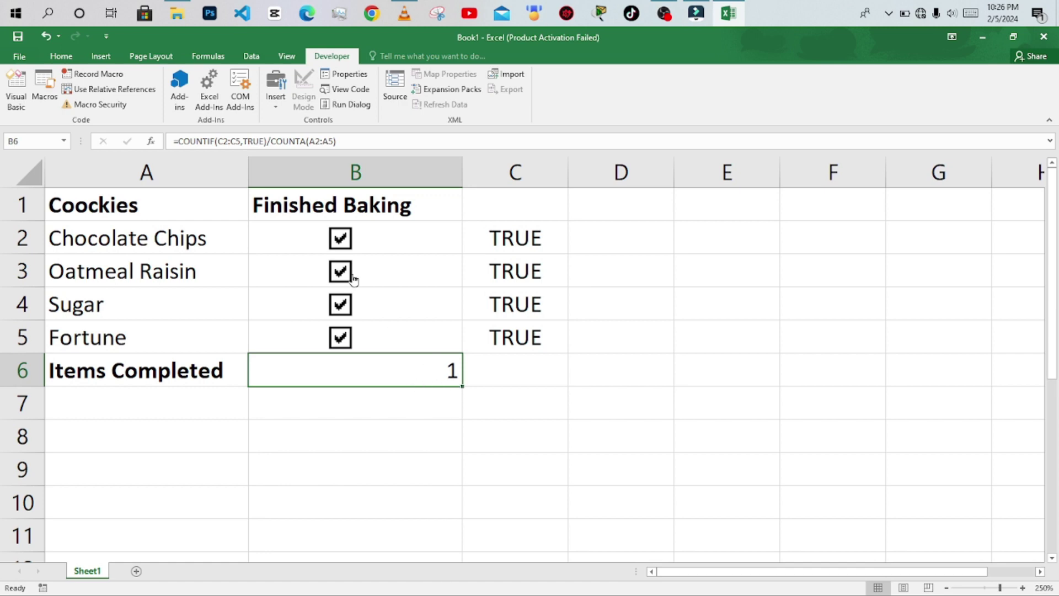
Step: Untick the Chocolate Chips, Oatmeal Raisin and Sugar check boxes to test the completion ratio in B6
{"action": "left_click", "coordinate": [340, 238]}
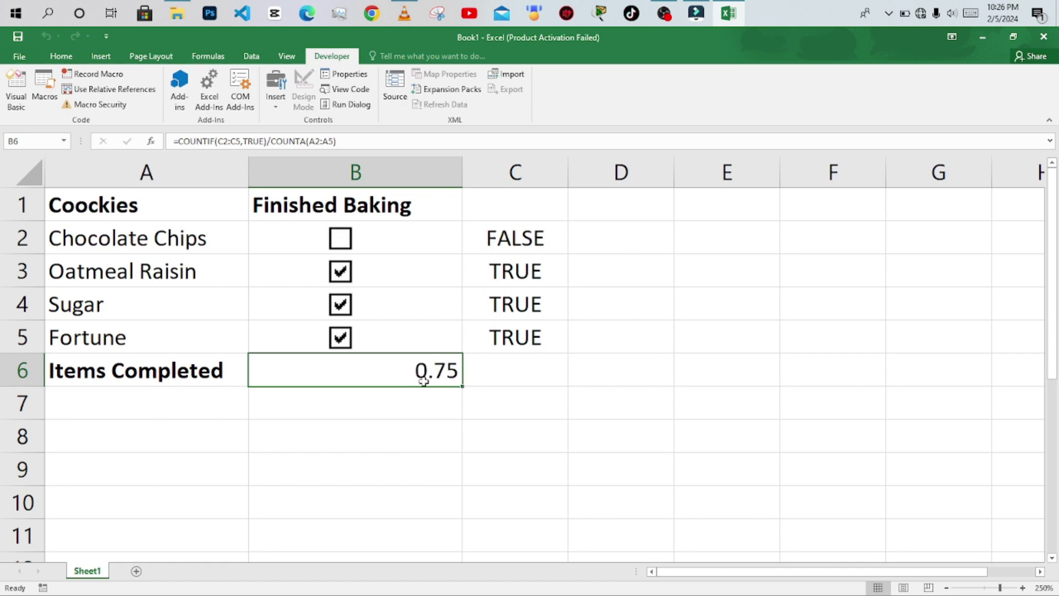
{"action": "left_click", "coordinate": [340, 271]}
{"action": "left_click", "coordinate": [341, 304]}
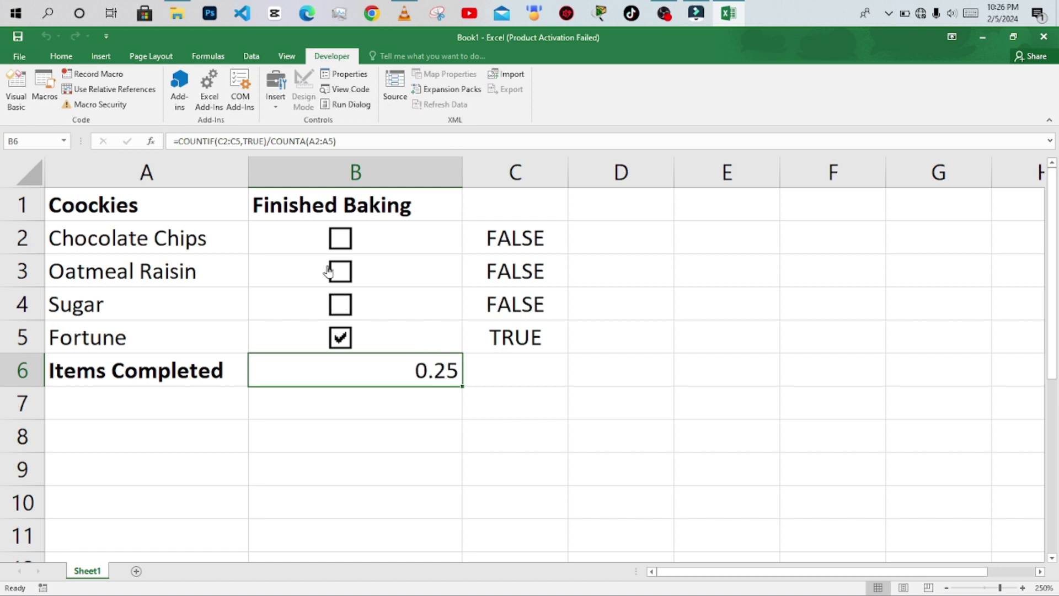
Step: Format B6 as a percentage, and tick the Chocolate Chips, Oatmeal Raisin and Sugar check boxes to test it
{"action": "left_click", "coordinate": [62, 58]}
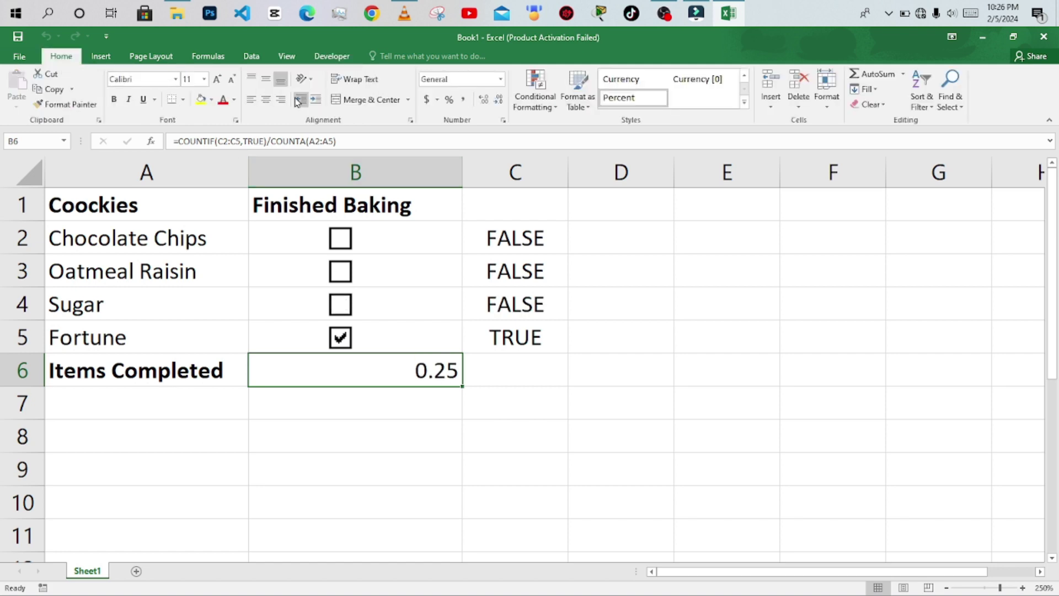
{"action": "left_click", "coordinate": [451, 100]}
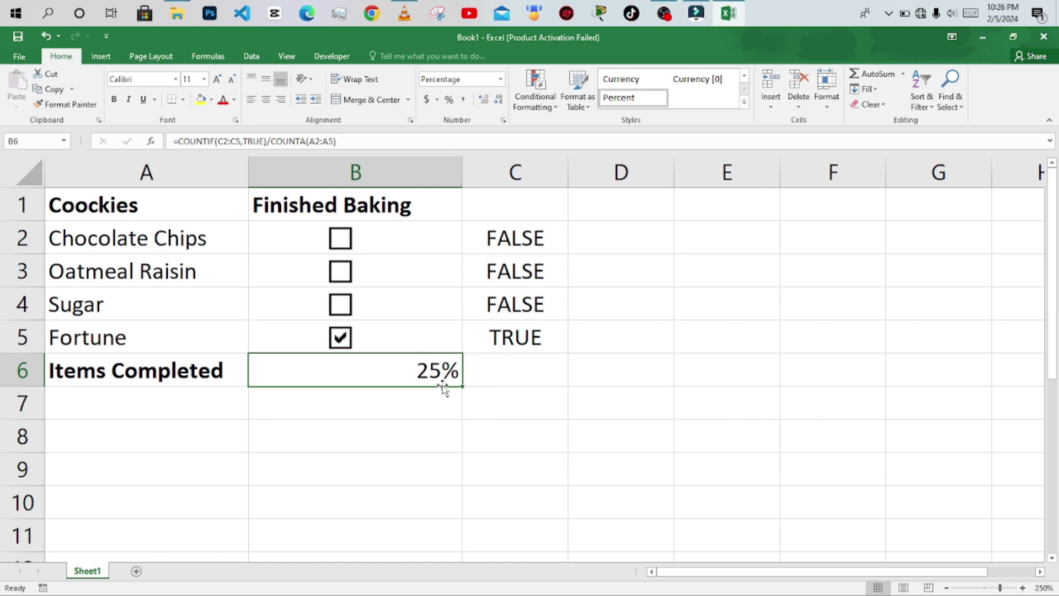
{"action": "left_click", "coordinate": [342, 238]}
{"action": "left_click", "coordinate": [343, 269]}
{"action": "left_click", "coordinate": [341, 304]}
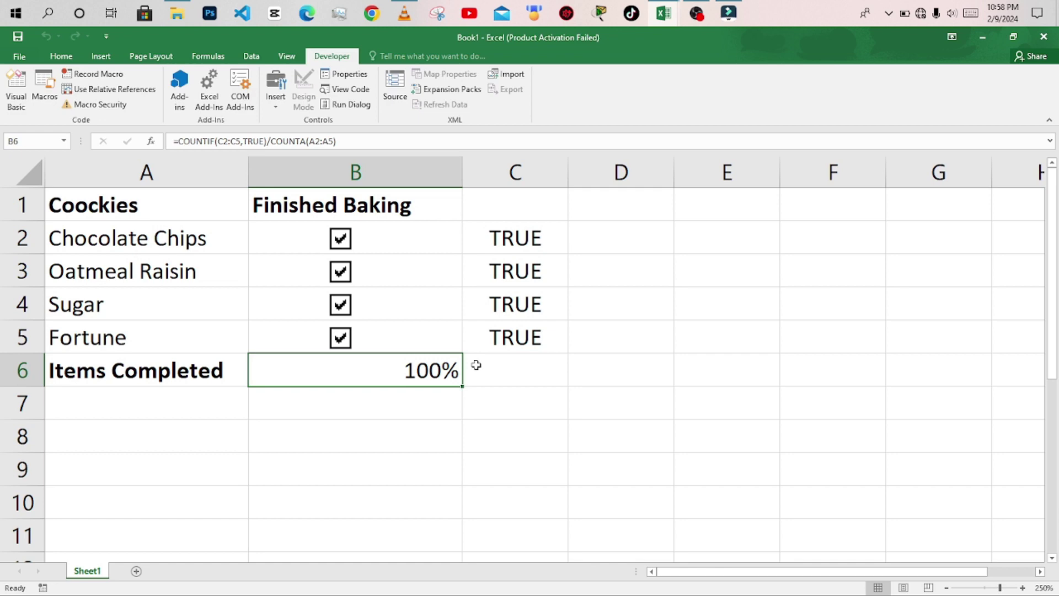
Step: Apply a blue solid-fill data bar to B6 with conditional formatting
{"action": "left_click", "coordinate": [61, 56]}
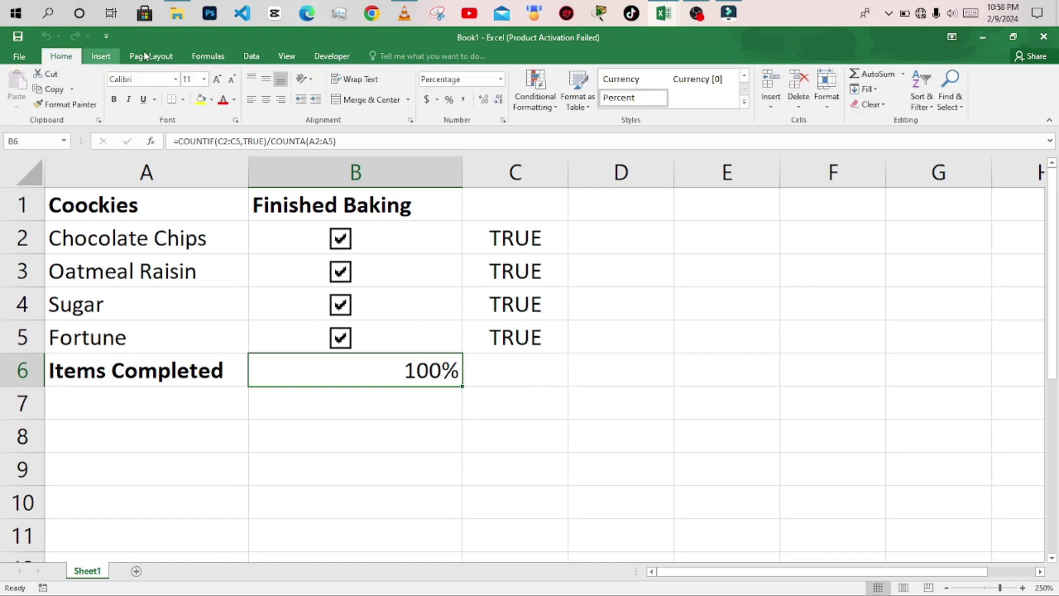
{"action": "left_click", "coordinate": [543, 106]}
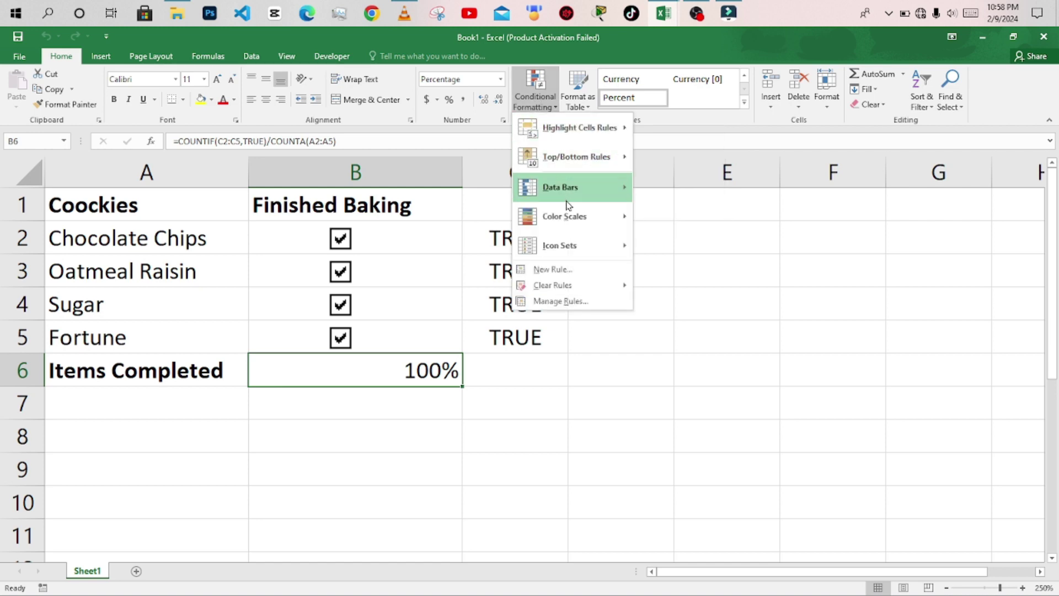
{"action": "mouse_move", "coordinate": [574, 198]}
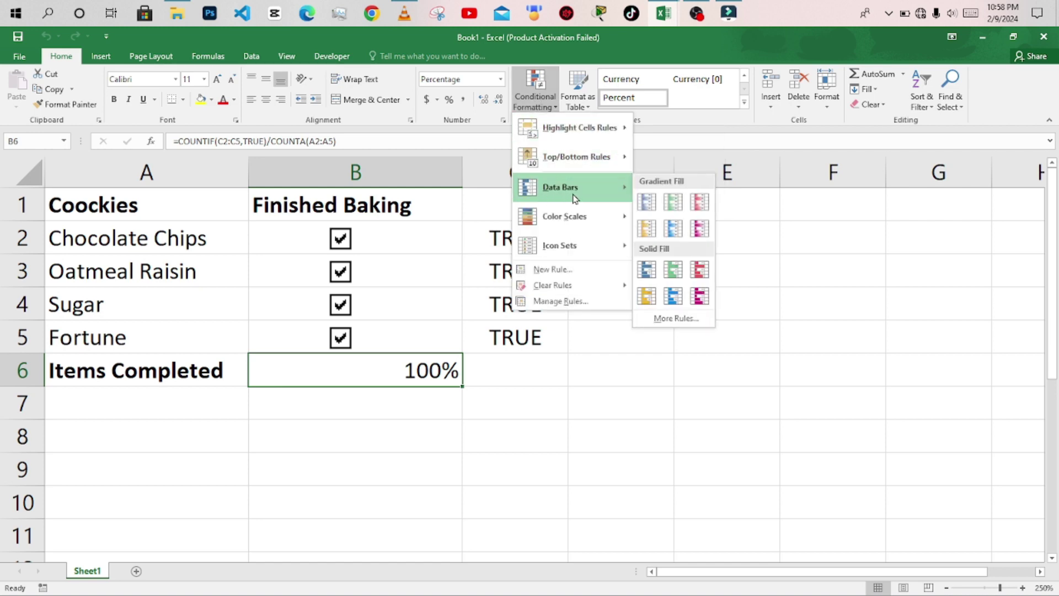
{"action": "left_click", "coordinate": [648, 268]}
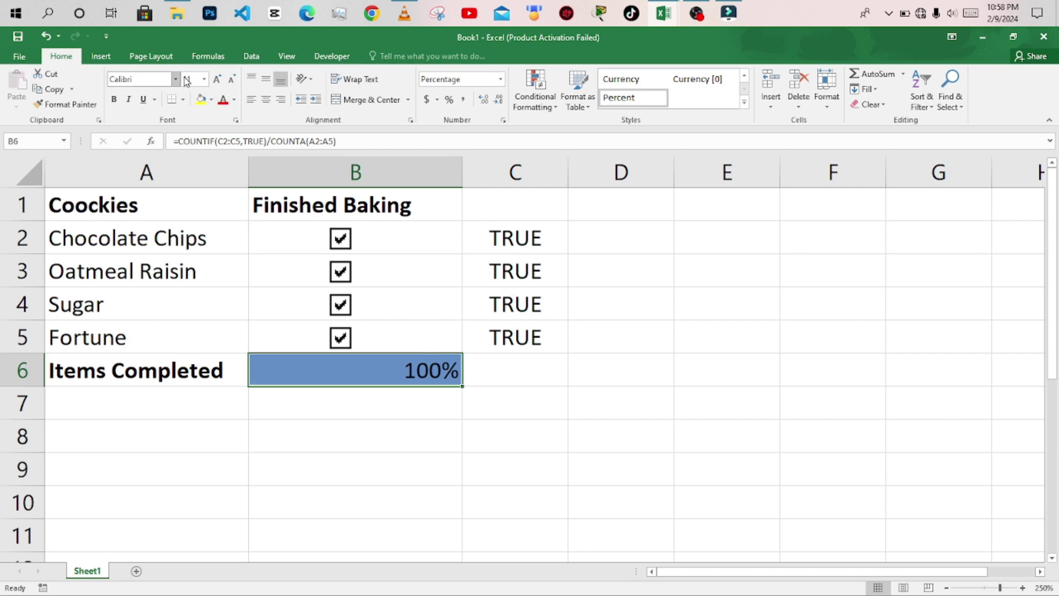
Step: Edit B6's data bar formatting rule, setting its minimum type to Number with a value of 0
{"action": "left_click", "coordinate": [543, 108]}
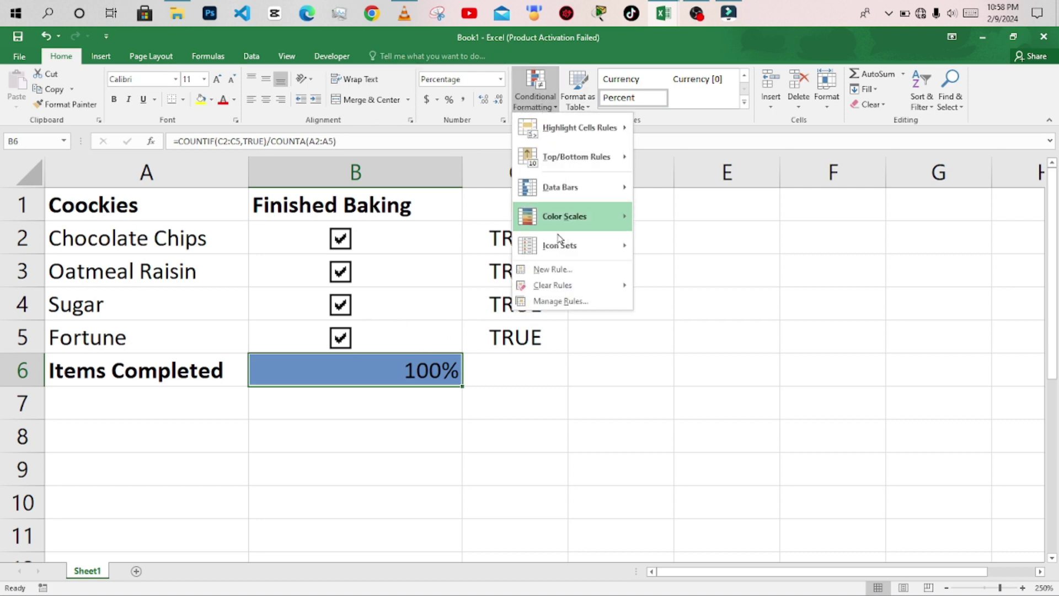
{"action": "left_click", "coordinate": [561, 301]}
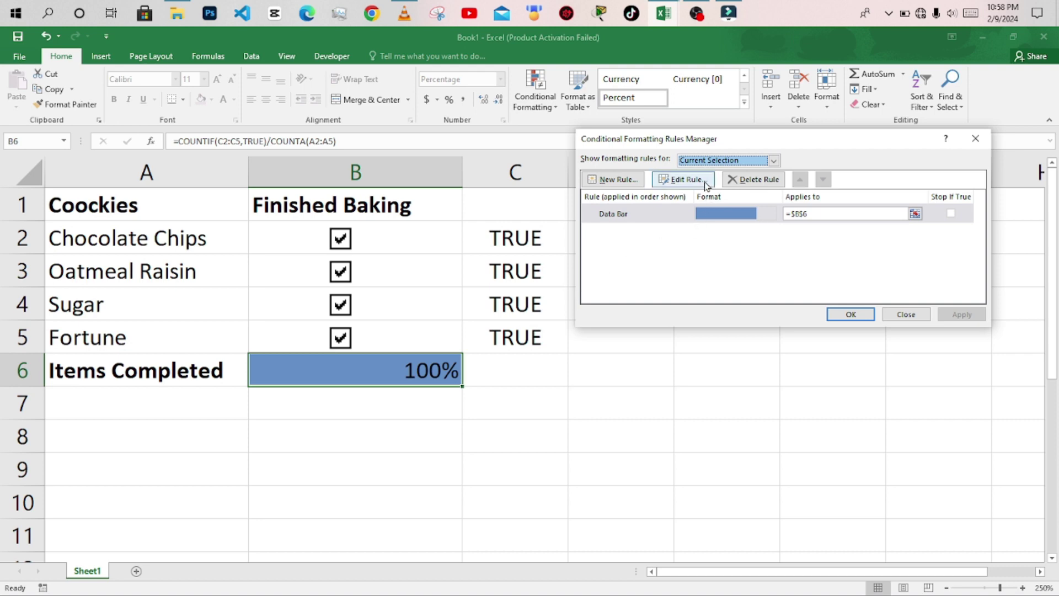
{"action": "left_click", "coordinate": [705, 183]}
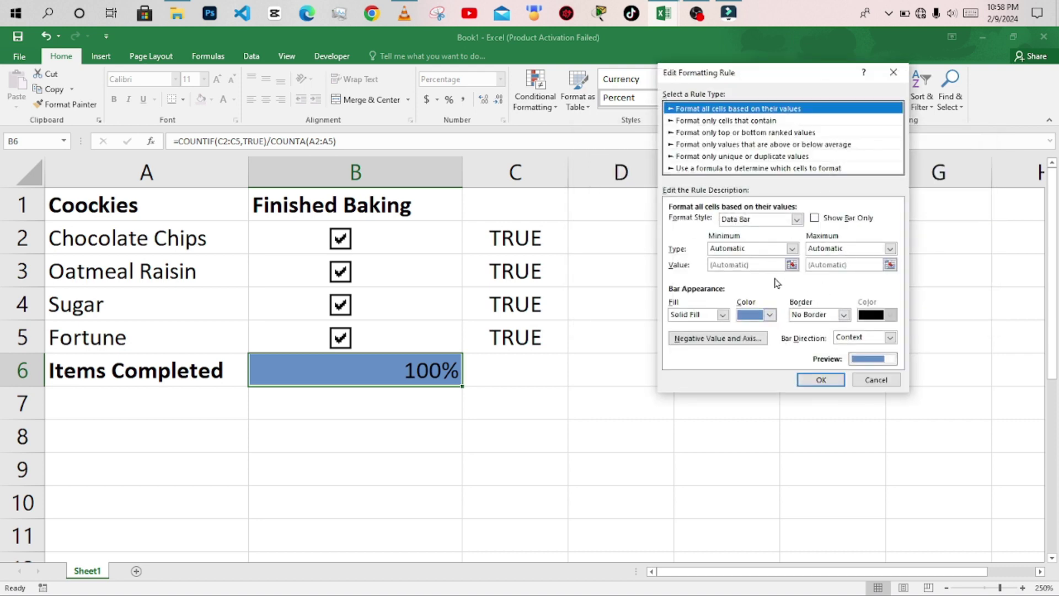
{"action": "left_click", "coordinate": [792, 249]}
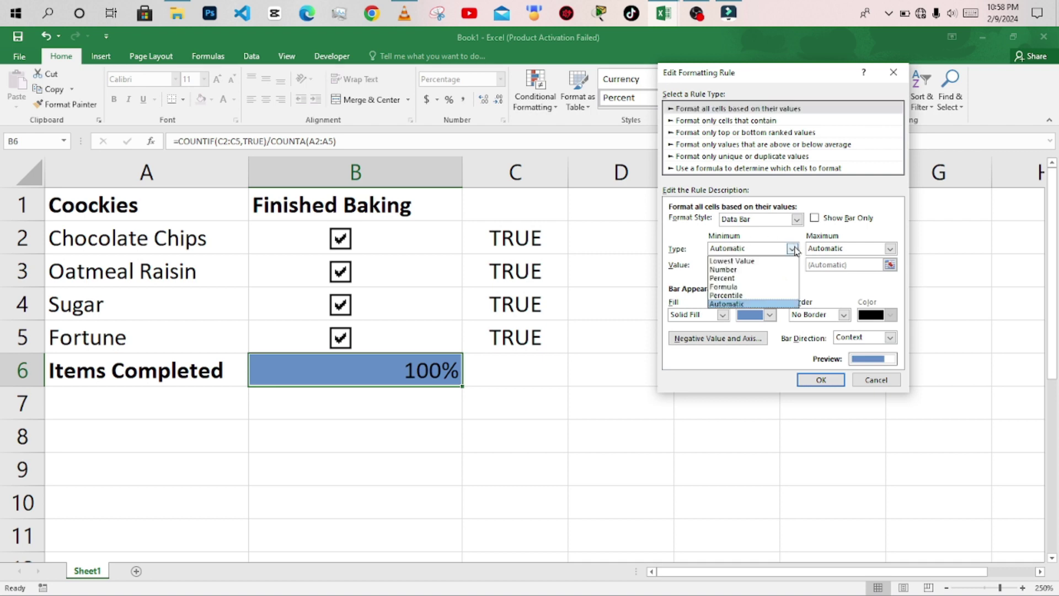
{"action": "left_click", "coordinate": [737, 273]}
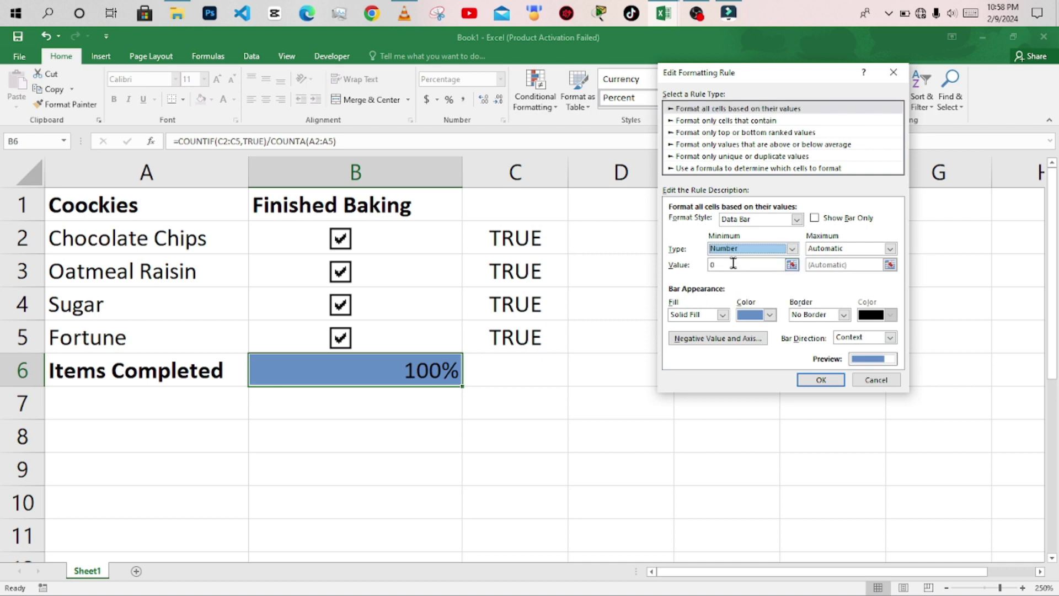
{"action": "left_click", "coordinate": [733, 264]}
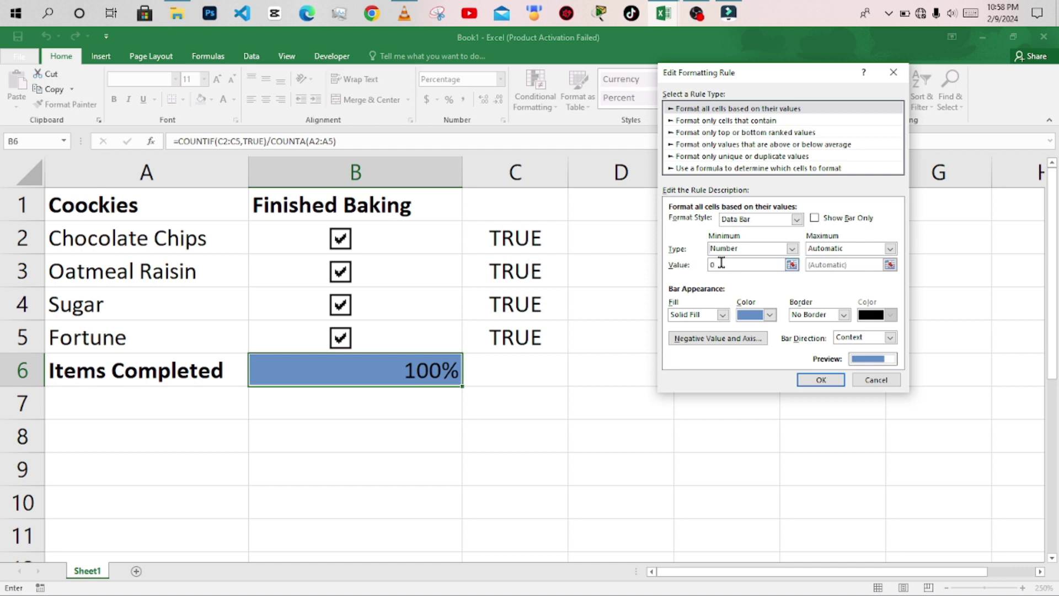
Step: Set the data bar rule's maximum type to Number with a value of 01, and apply the edited rule
{"action": "left_click", "coordinate": [889, 248]}
{"action": "left_click", "coordinate": [890, 249]}
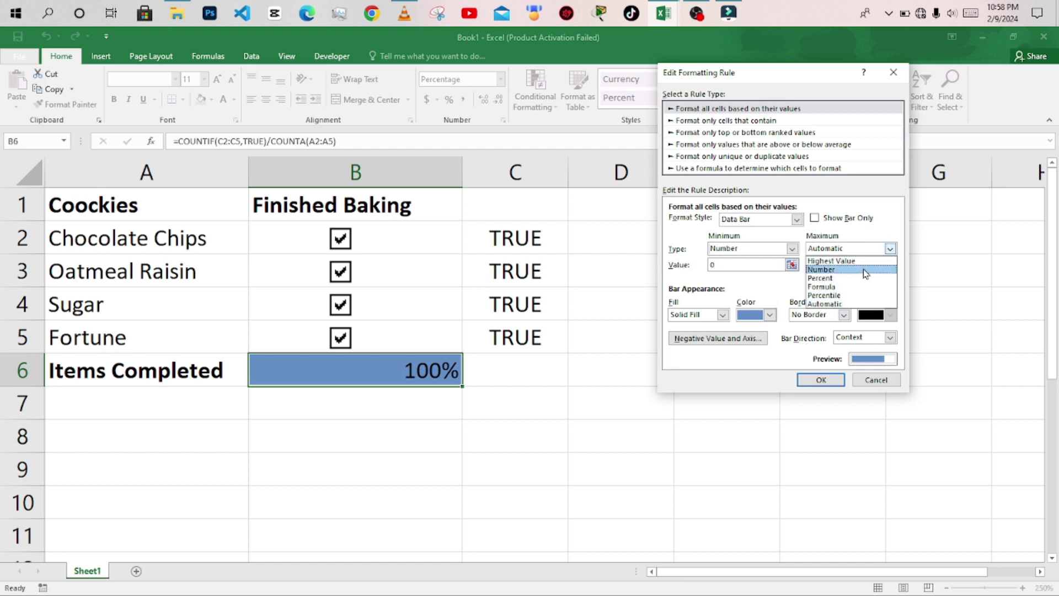
{"action": "left_click", "coordinate": [852, 269]}
{"action": "left_click", "coordinate": [818, 264]}
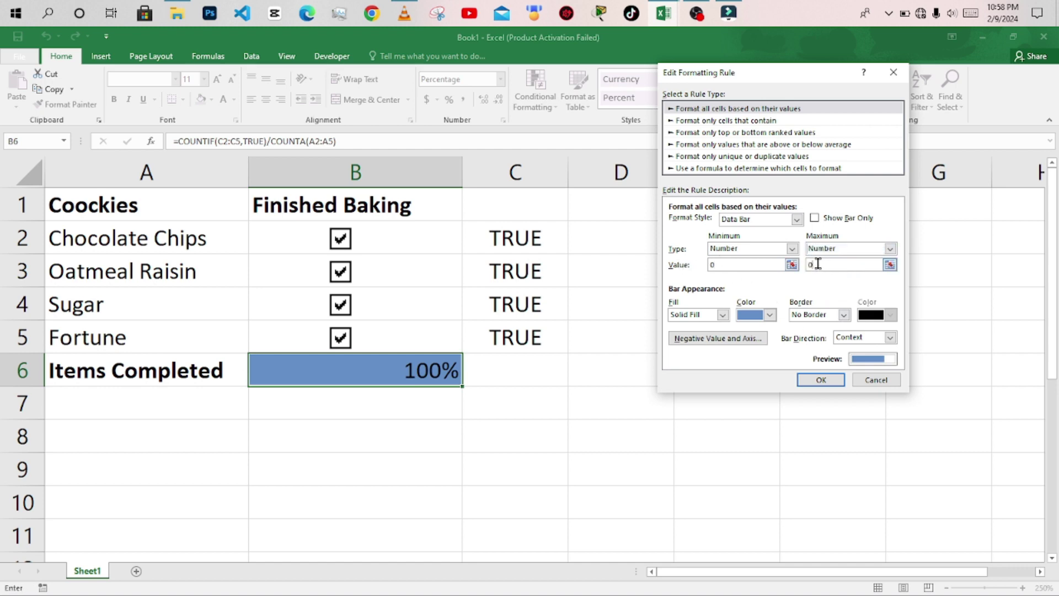
{"action": "left_click", "coordinate": [819, 380]}
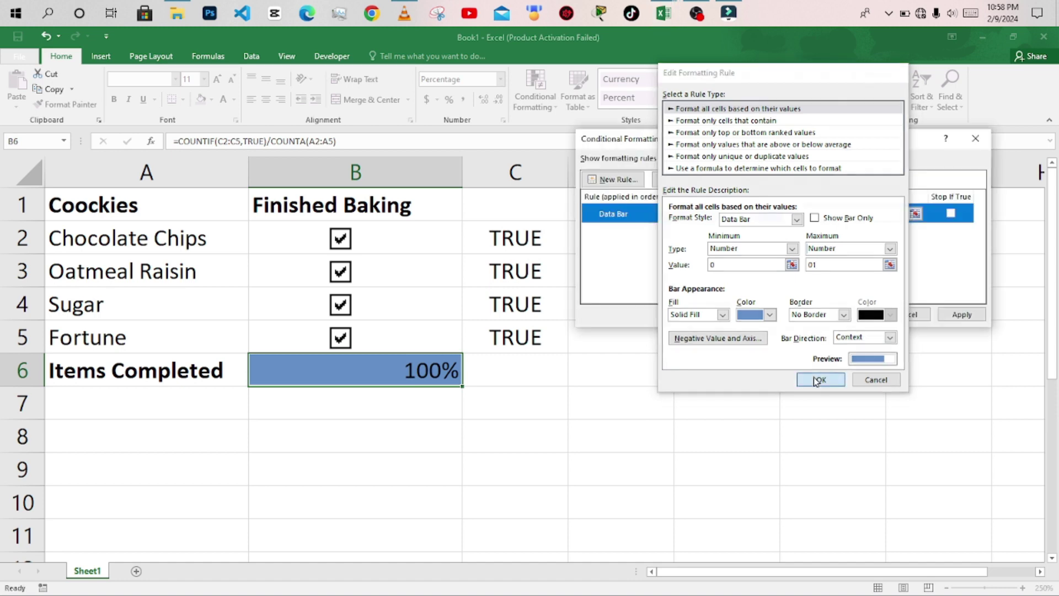
{"action": "left_click", "coordinate": [850, 315]}
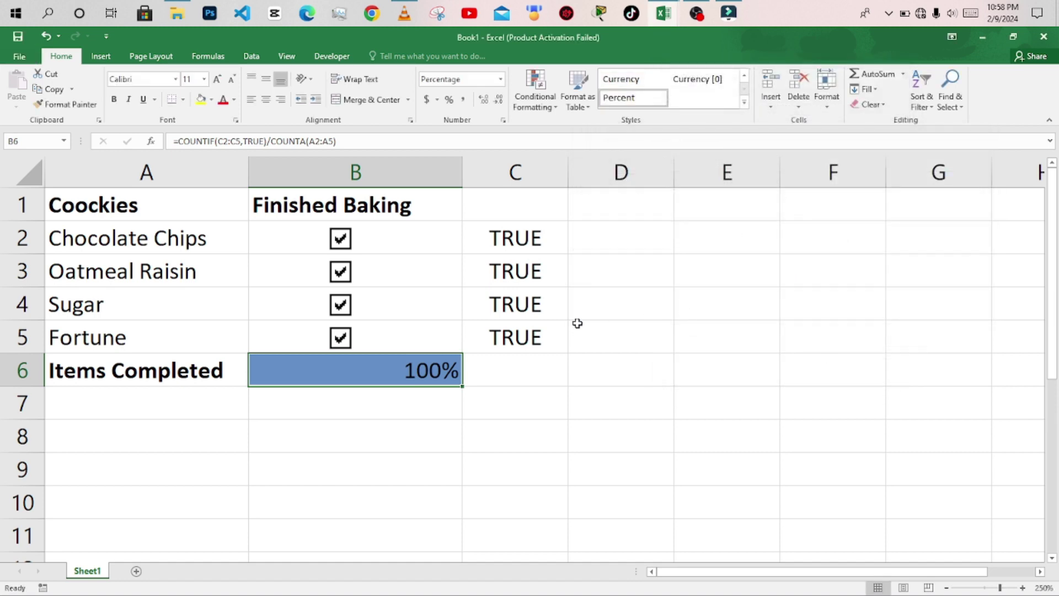
Step: Untick the Fortune, Sugar, Oatmeal Raisin and Chocolate Chips check boxes to test the data bar in B6
{"action": "left_click", "coordinate": [339, 338]}
{"action": "left_click", "coordinate": [339, 305]}
{"action": "left_click", "coordinate": [339, 271]}
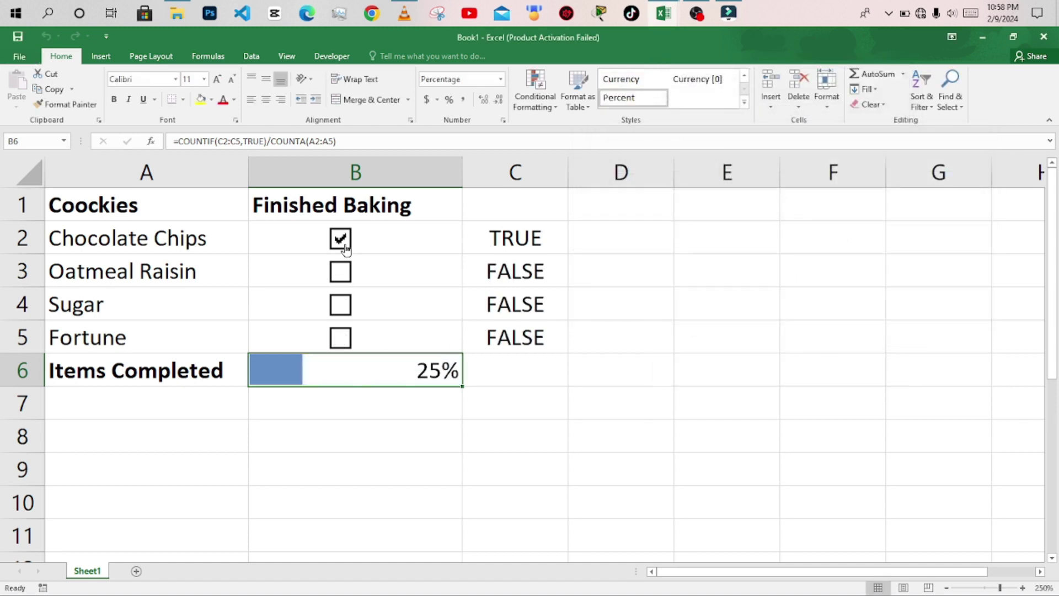
{"action": "left_click", "coordinate": [341, 239]}
Step: Tick all four cookie check boxes again, and untick Oatmeal Raisin and Sugar to test the data bar at partial completion
{"action": "left_click", "coordinate": [340, 271]}
{"action": "left_click", "coordinate": [339, 304]}
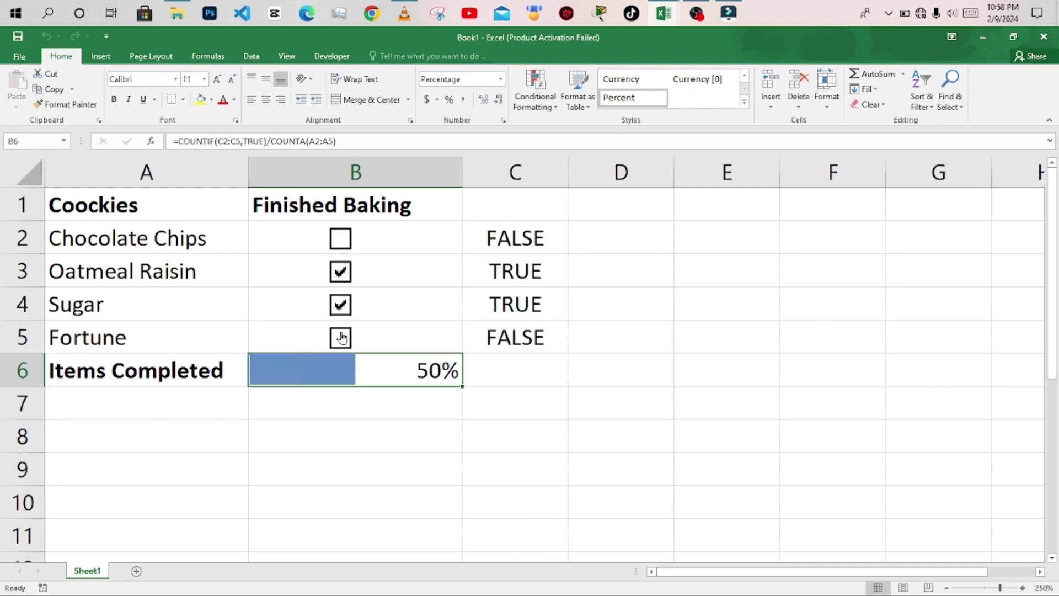
{"action": "left_click", "coordinate": [341, 338]}
{"action": "left_click", "coordinate": [340, 238]}
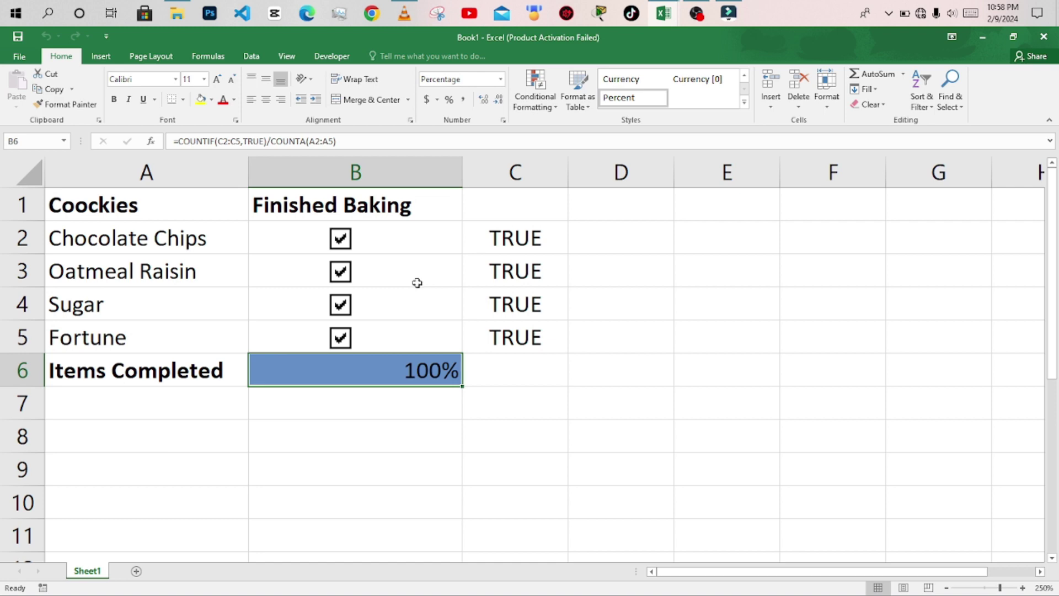
{"action": "left_click", "coordinate": [339, 272]}
{"action": "left_click", "coordinate": [339, 304]}
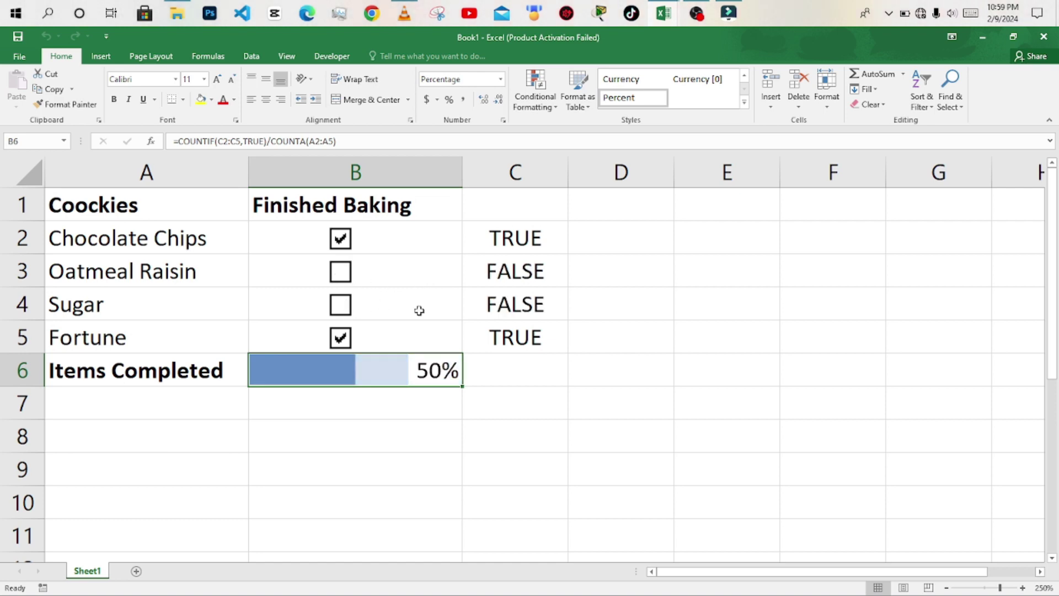